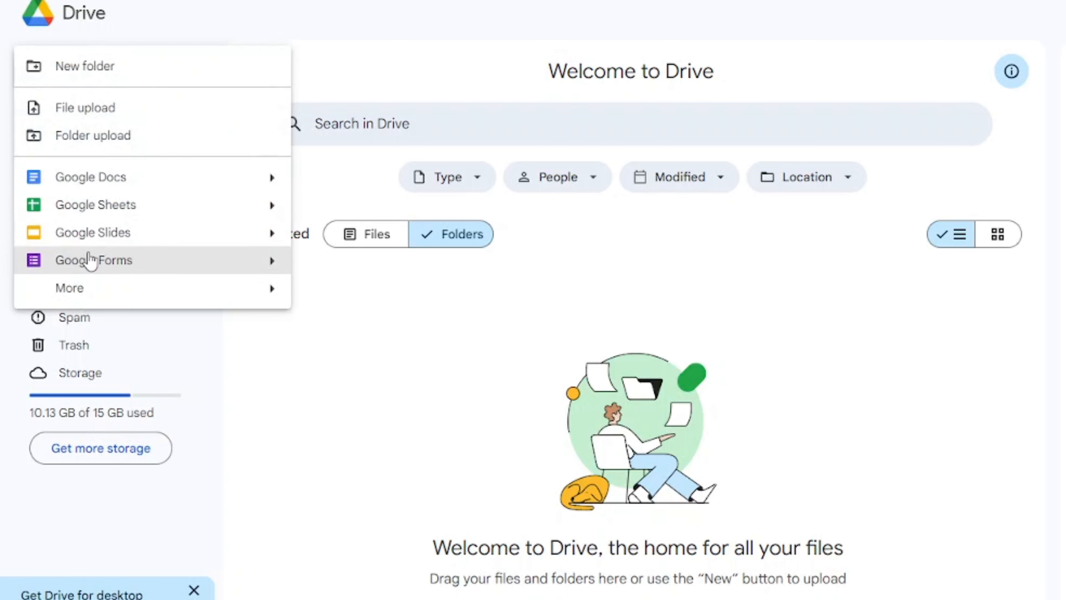
- Create a blank Google Form and title it "ABC Tech solution customer feedback survey"
{"action": "left_click", "coordinate": [128, 261]}
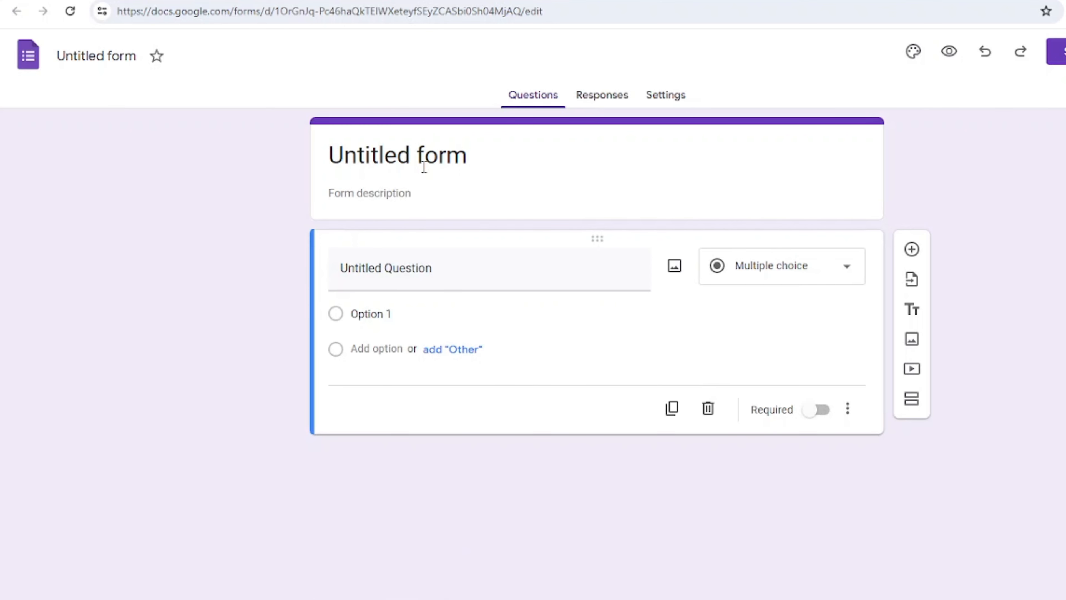
{"action": "left_click", "coordinate": [107, 59]}
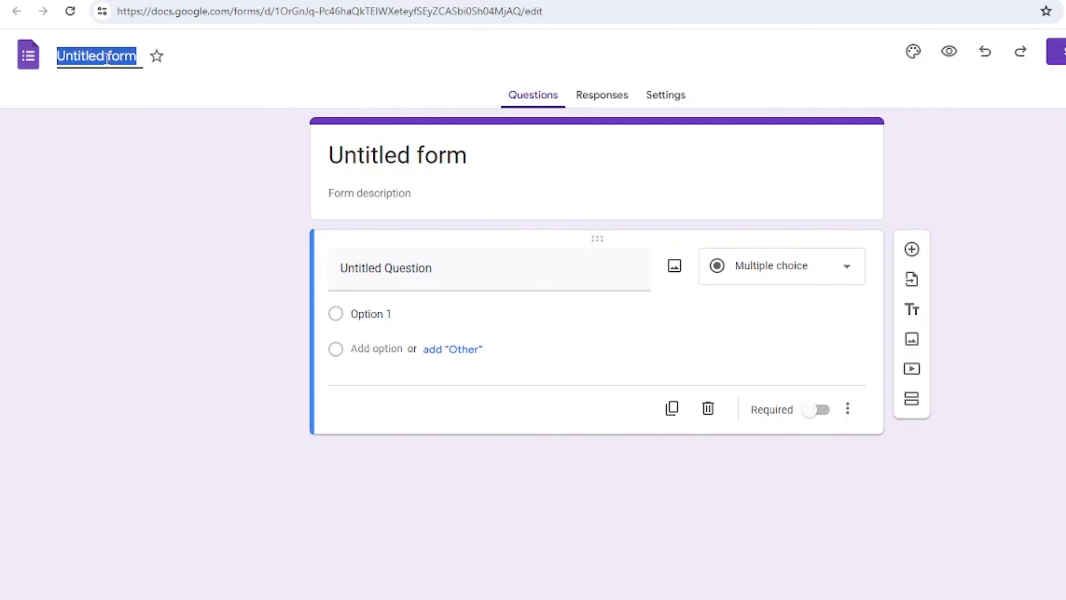
{"action": "left_click", "coordinate": [426, 154]}
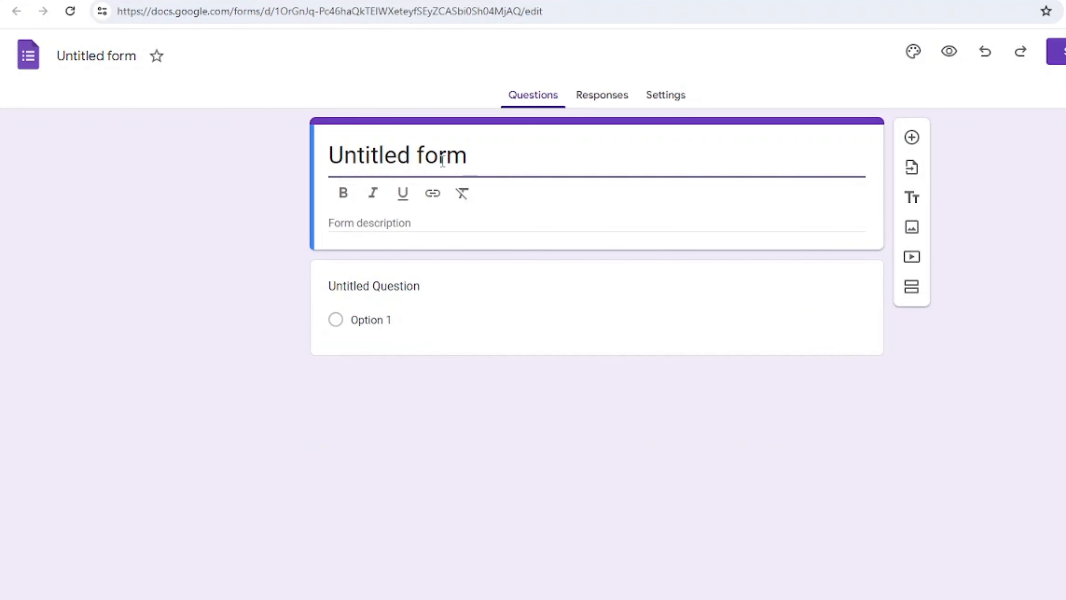
{"action": "left_click", "coordinate": [479, 159]}
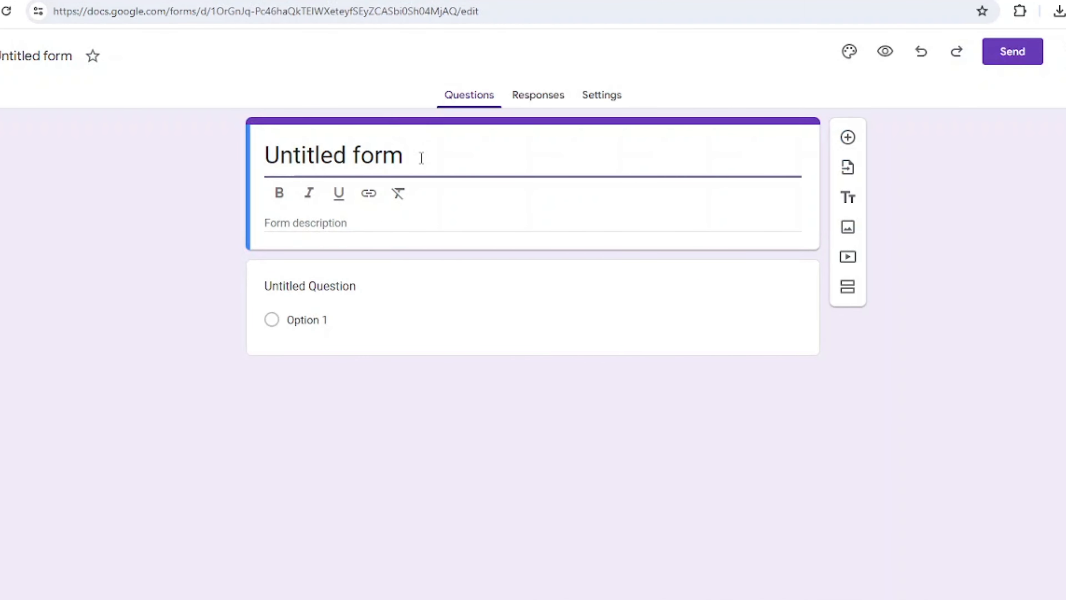
{"action": "left_click_drag", "start_coordinate": [421, 158], "coordinate": [267, 153]}
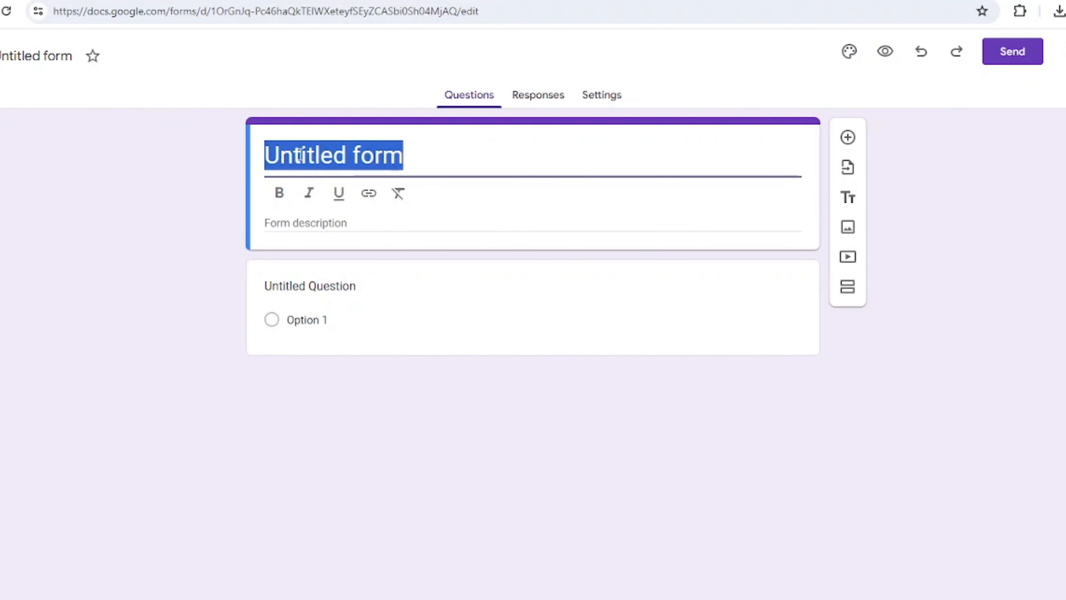
{"action": "type", "text": "ABC Tech sol"}
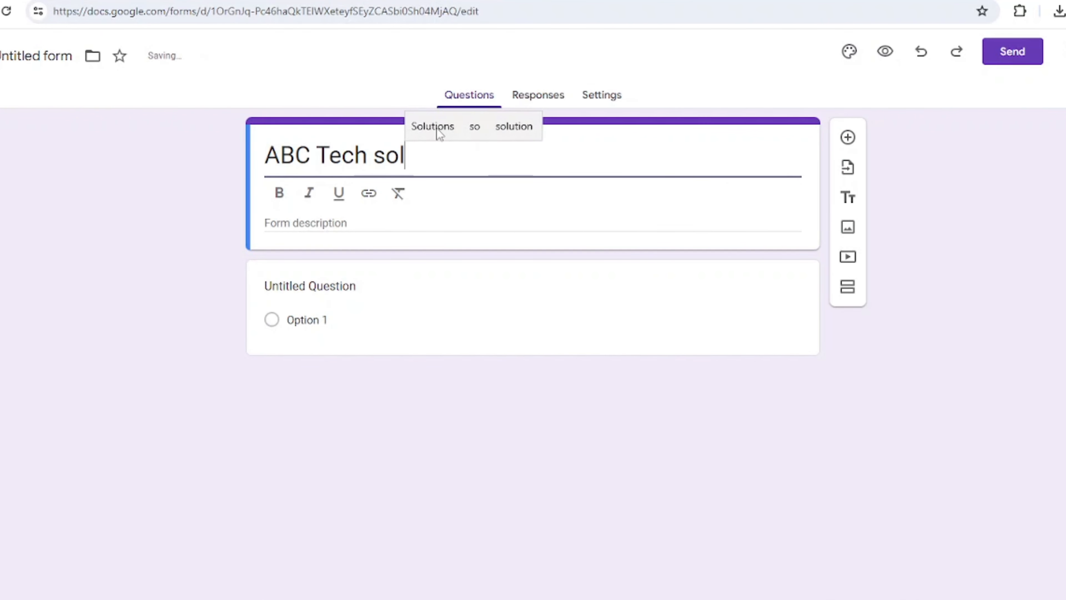
{"action": "type", "text": "ution customer feedback survey"}
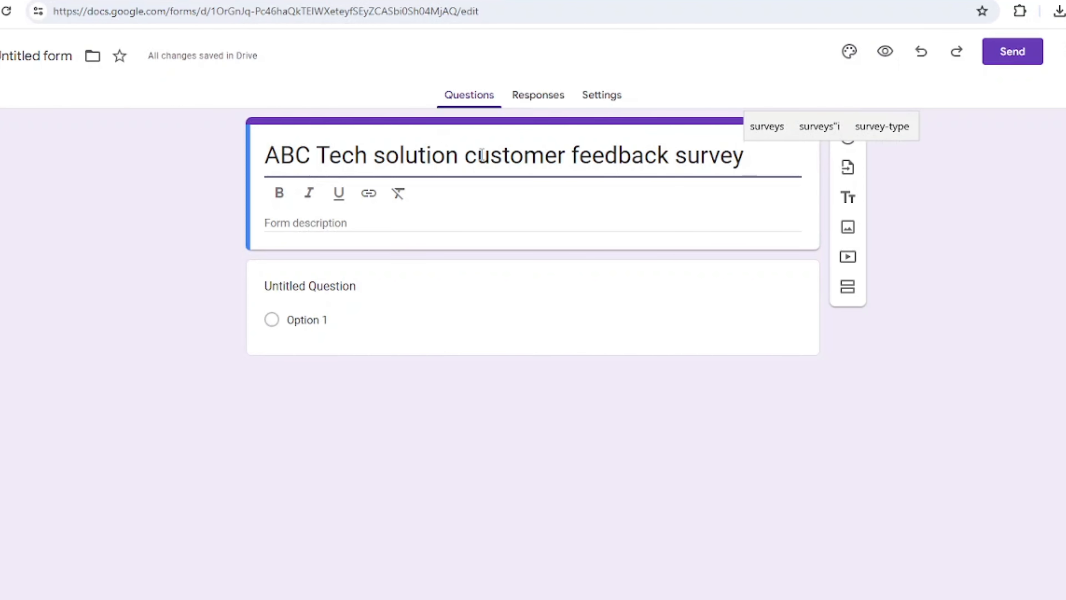
- Name the form's file after its title, "ABC Tech solution customer feedback survey"
{"action": "left_click", "coordinate": [35, 55]}
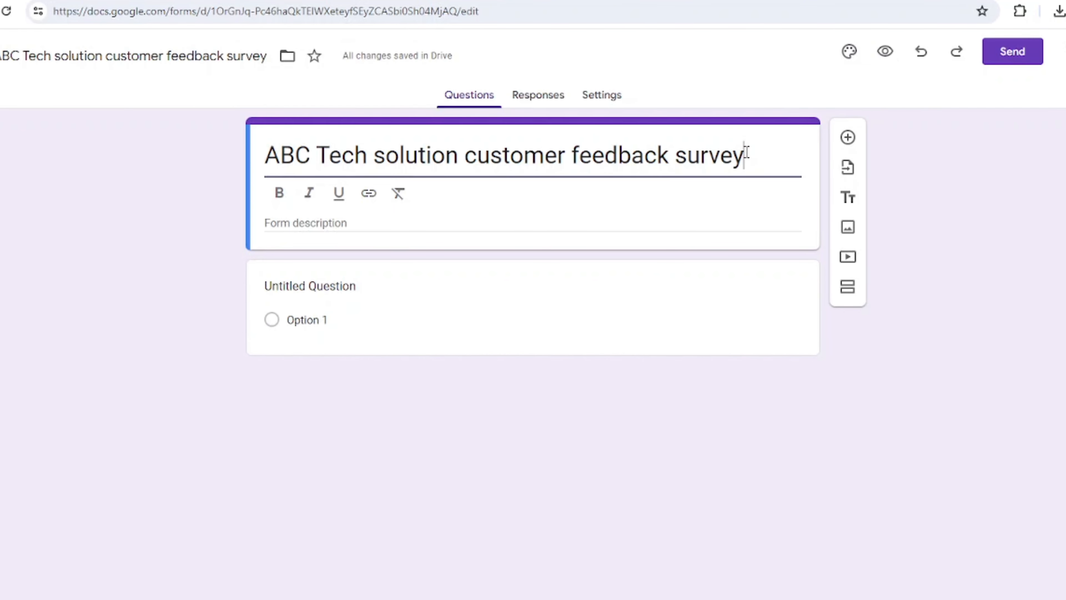
{"action": "left_click_drag", "start_coordinate": [747, 154], "coordinate": [267, 172]}
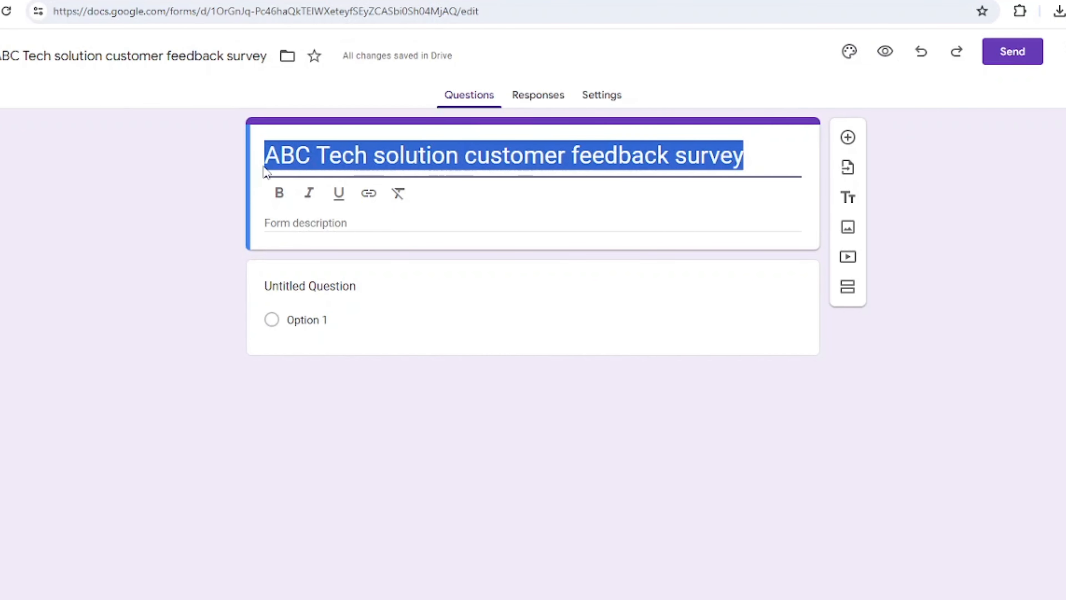
{"action": "left_click", "coordinate": [767, 154]}
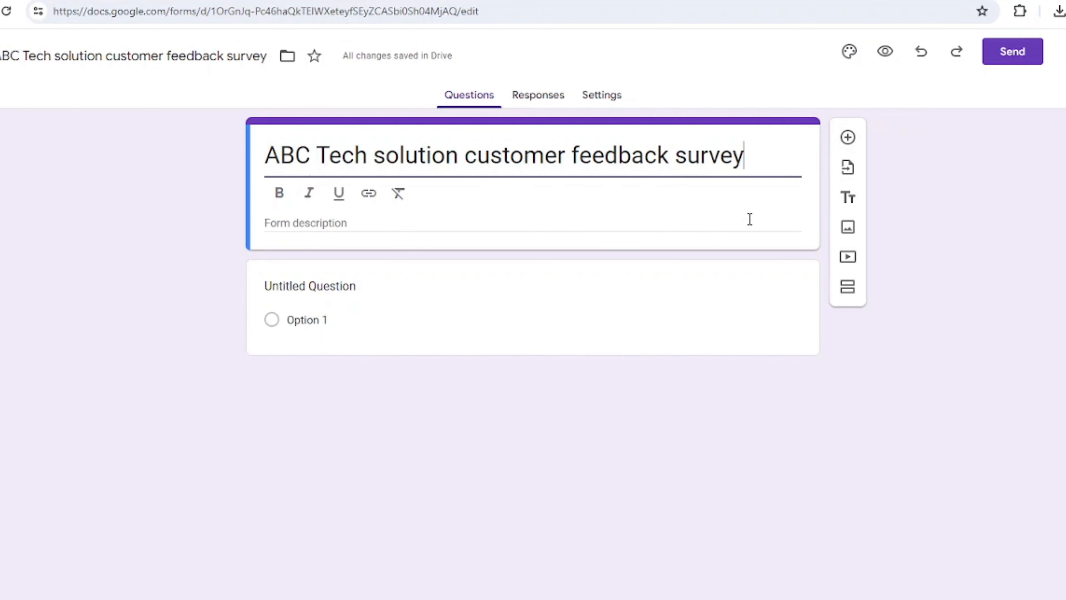
- Add a short-answer question titled "surname" directly below the form header
{"action": "left_click", "coordinate": [849, 138]}
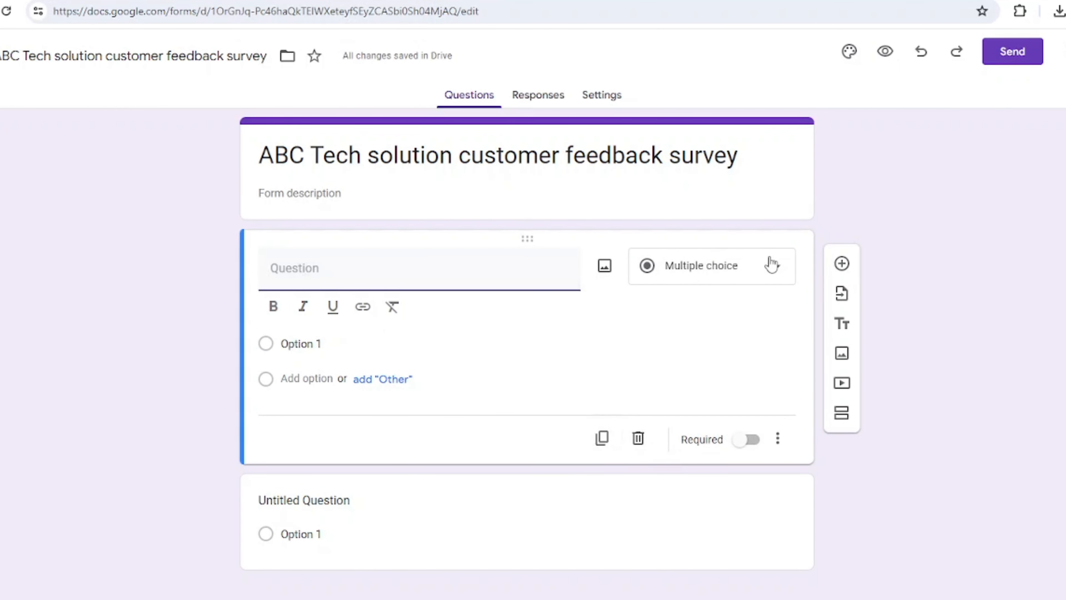
{"action": "left_click", "coordinate": [776, 268]}
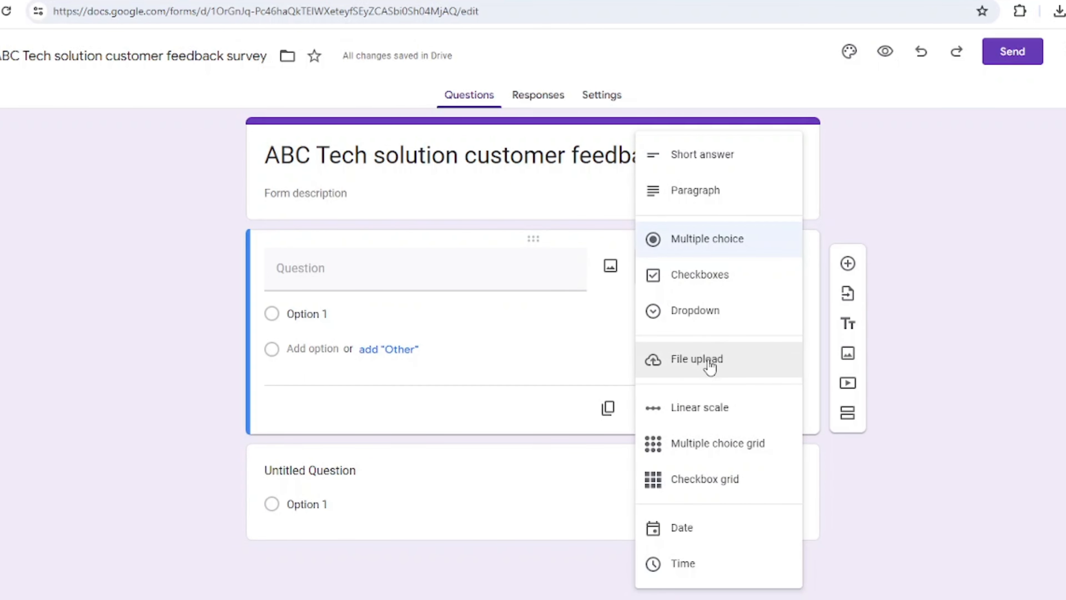
{"action": "left_click", "coordinate": [390, 266]}
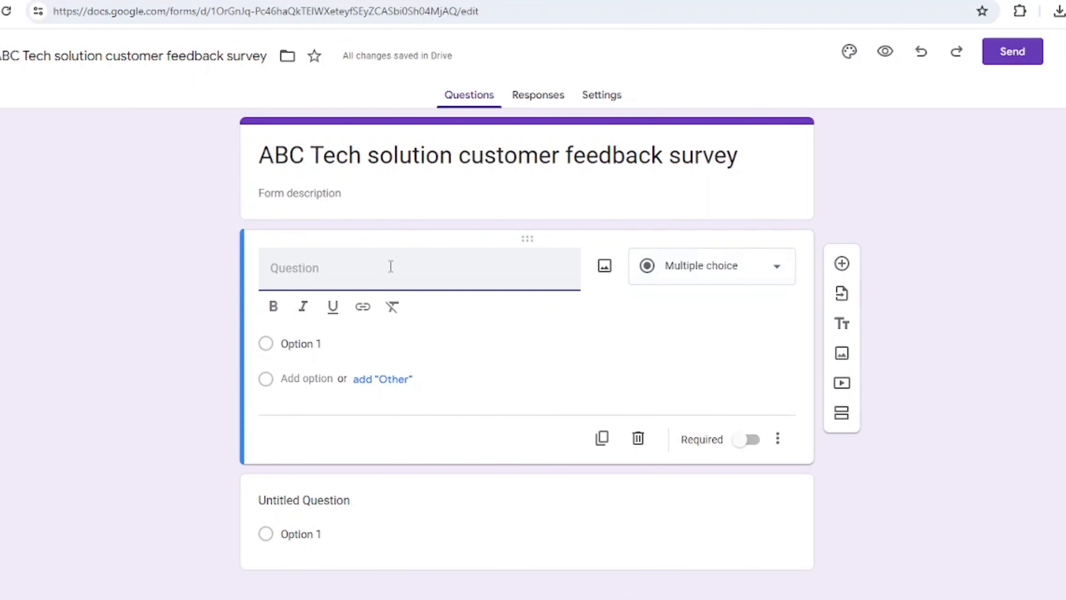
{"action": "type", "text": "su"}
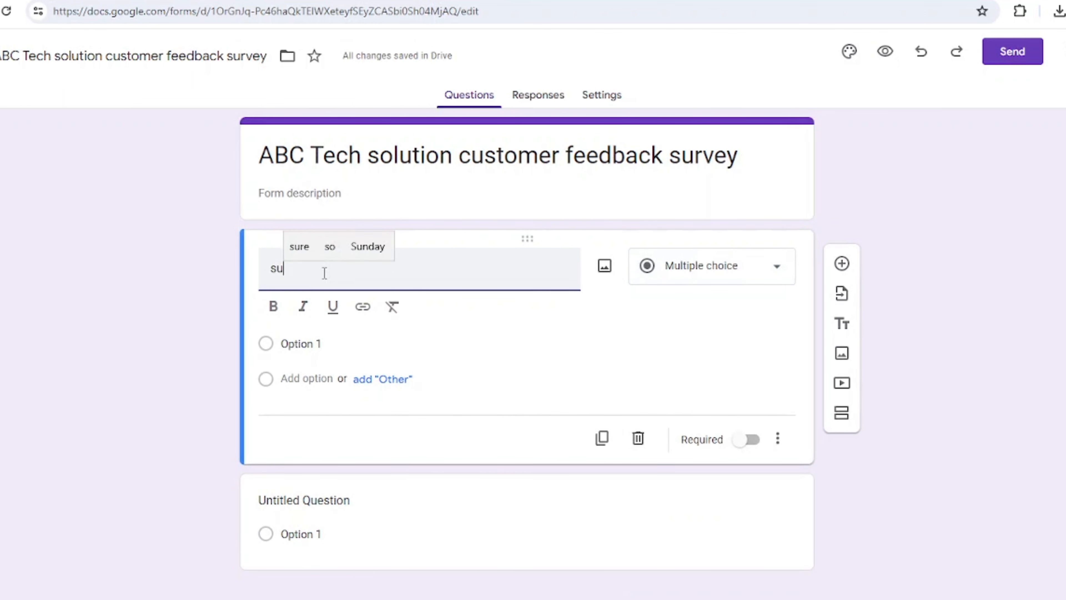
{"action": "type", "text": "rname"}
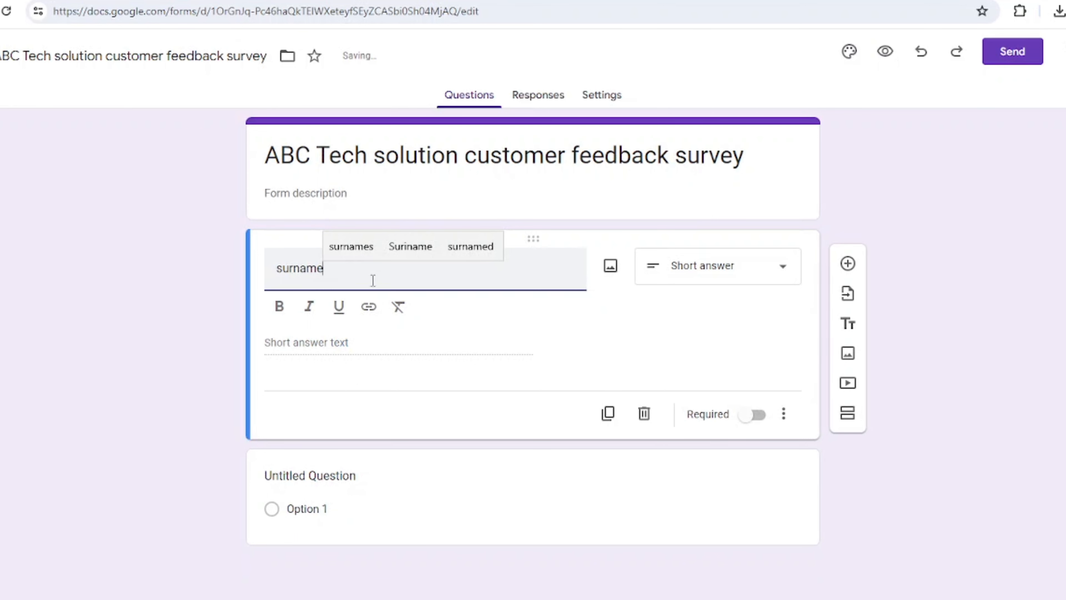
- Add a short-answer question titled "first name" below the surname question
{"action": "left_click", "coordinate": [294, 476]}
{"action": "type", "text": "fi"}
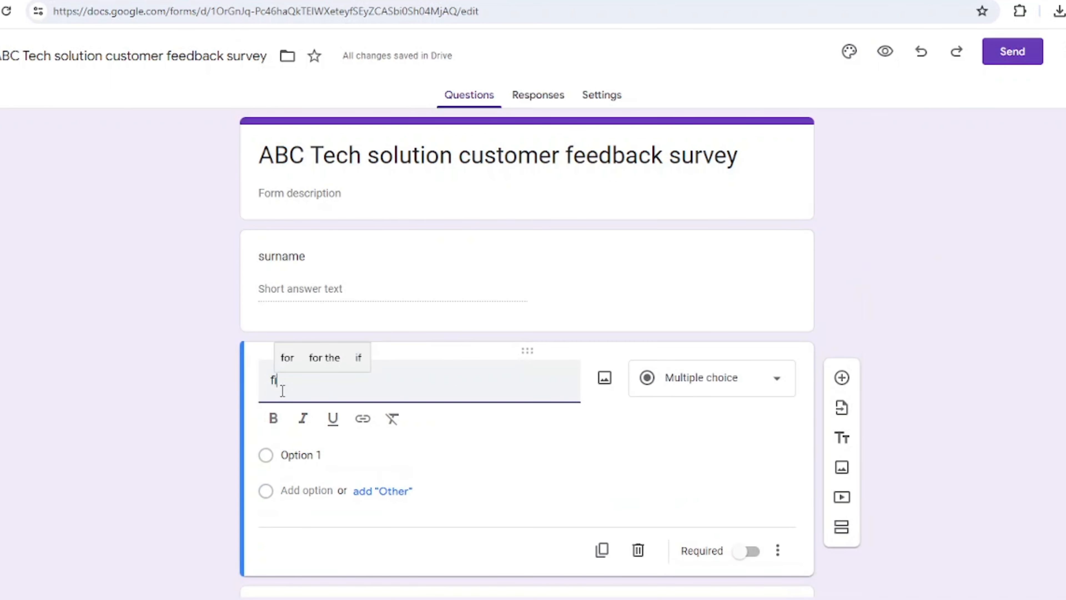
{"action": "type", "text": "rst name"}
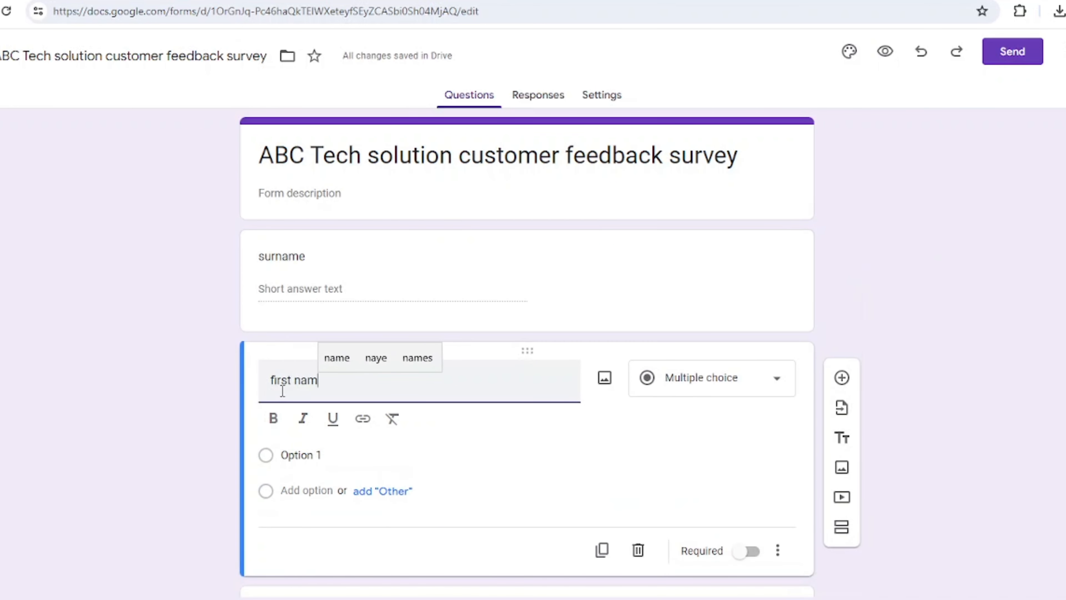
- Add short-answer questions titled "contact" and "addresses" below the first name question
{"action": "type", "text": "contac"}
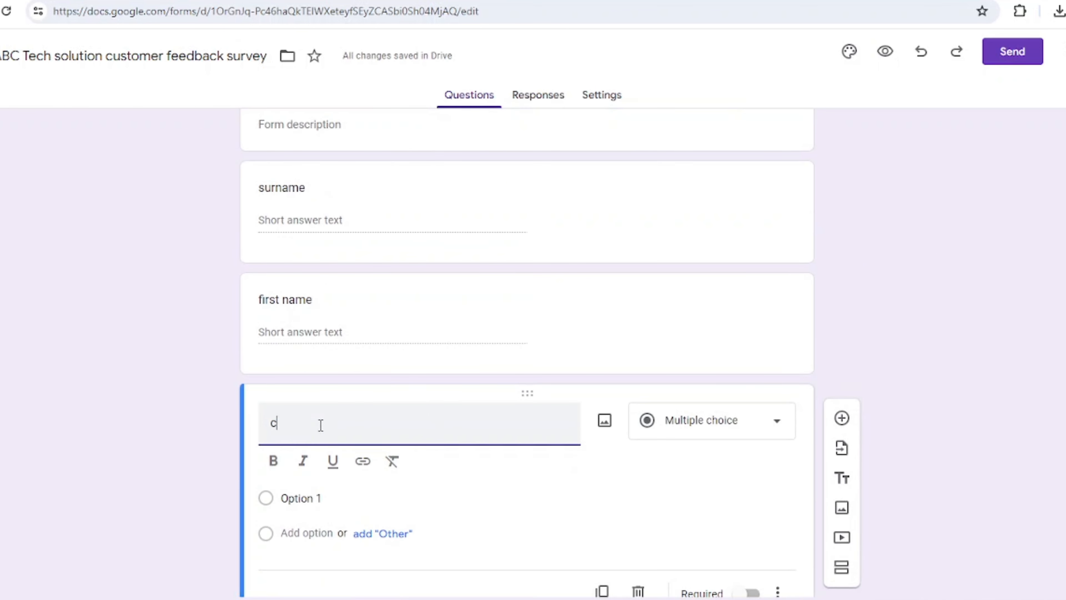
{"action": "type", "text": "t"}
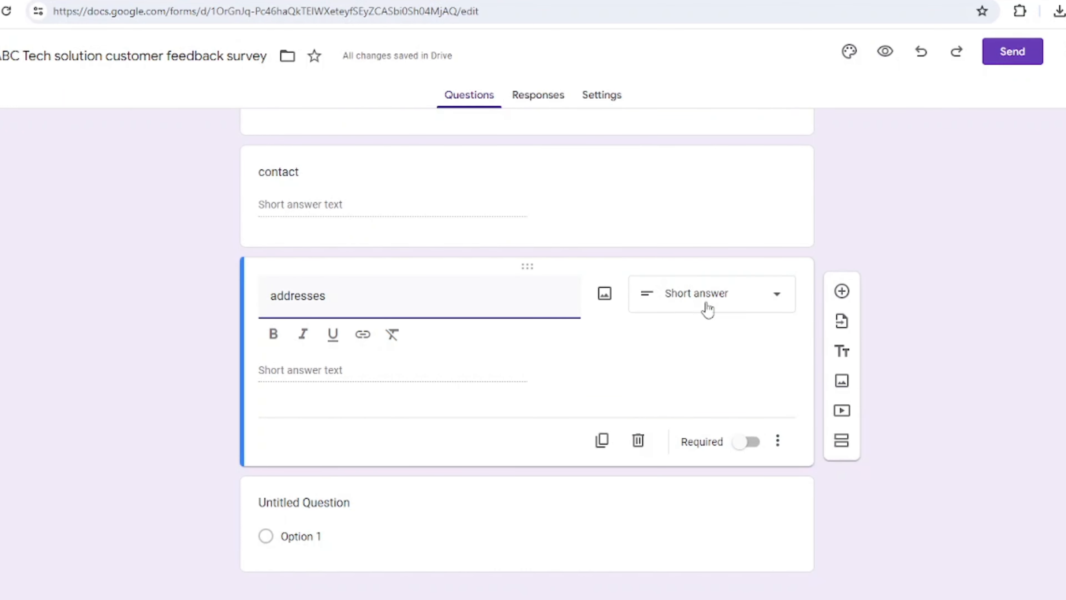
{"action": "left_click", "coordinate": [775, 300]}
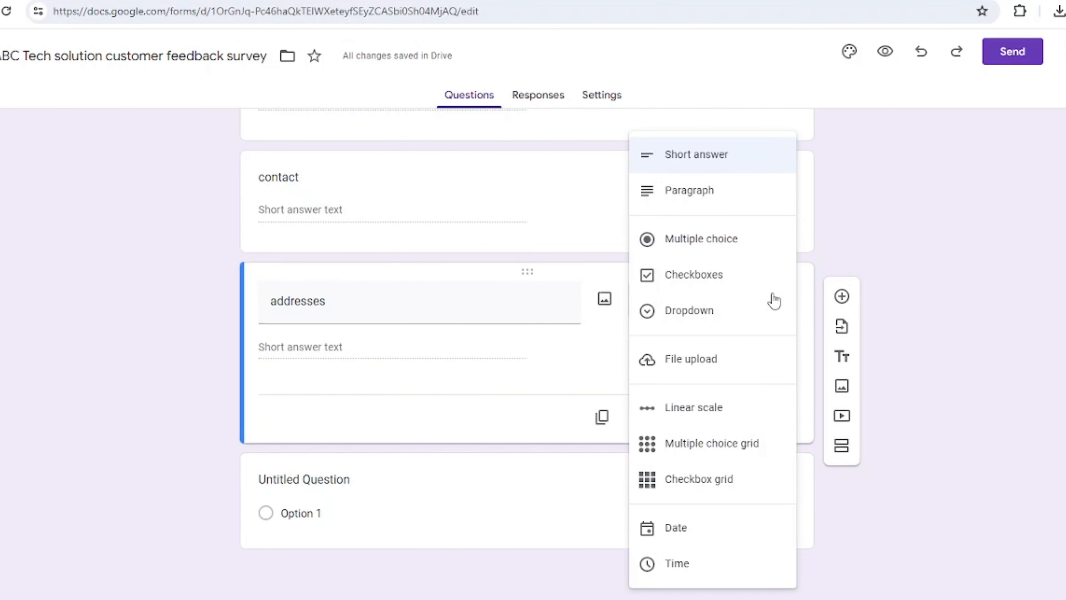
{"action": "left_click", "coordinate": [727, 162]}
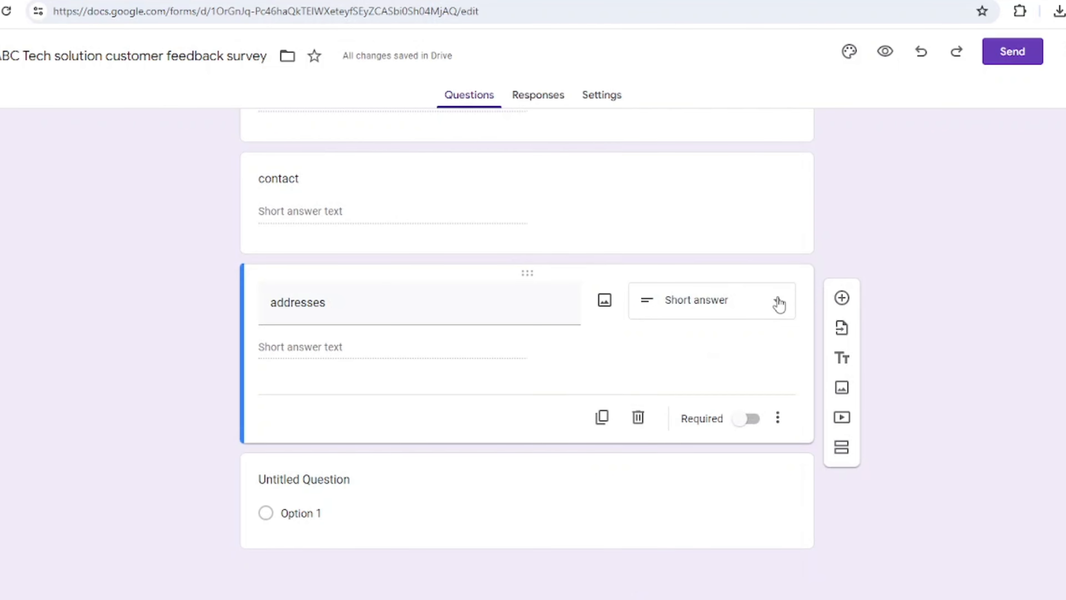
{"action": "scroll", "coordinate": [778, 303], "scroll_direction": "up", "scroll_amount": 5}
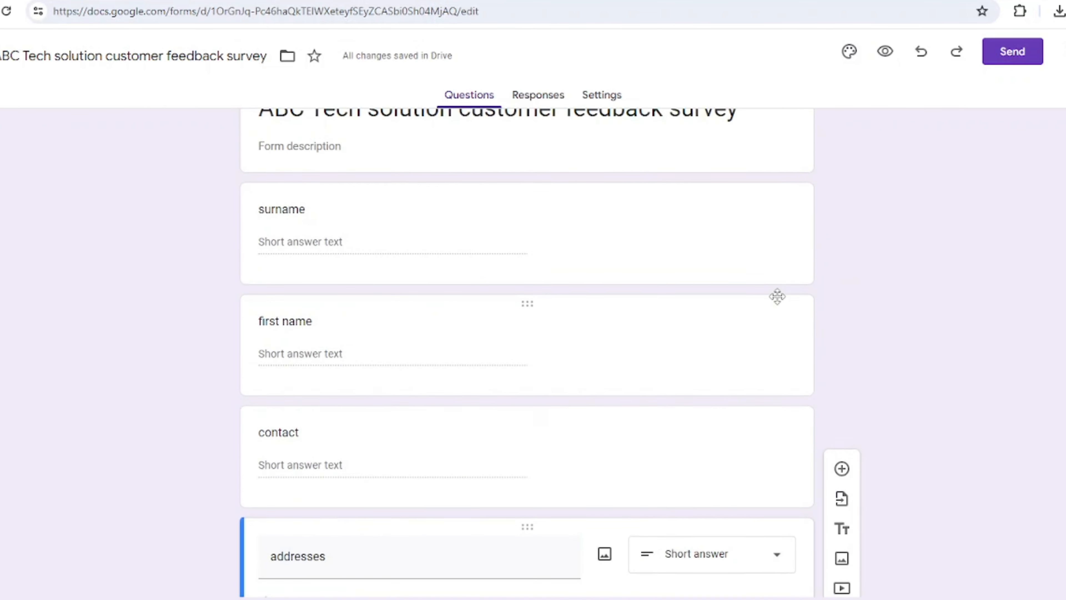
{"action": "left_click", "coordinate": [379, 335]}
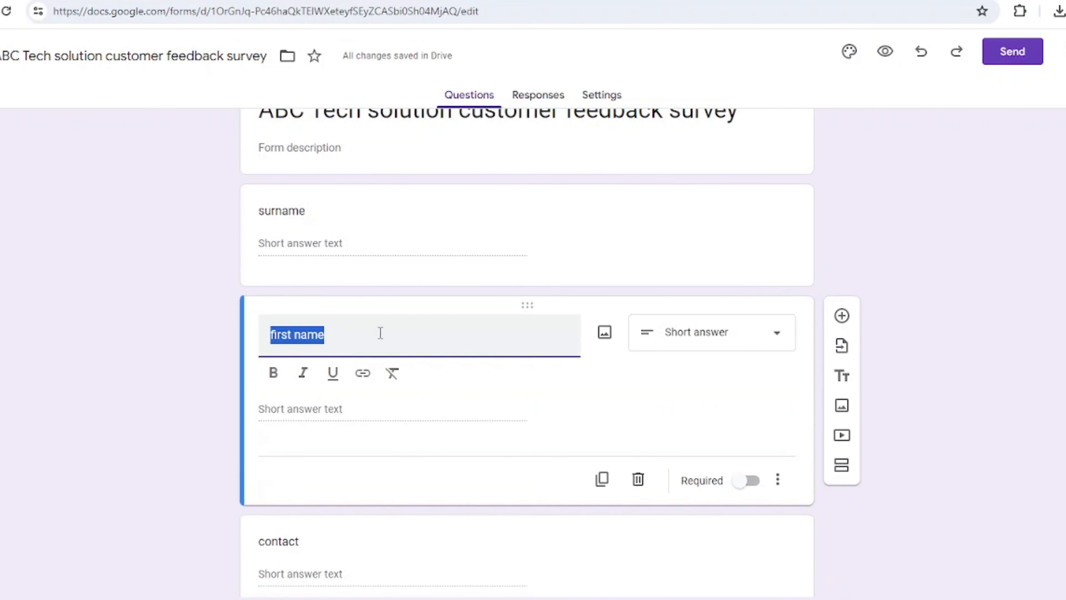
{"action": "scroll", "coordinate": [371, 185], "scroll_direction": "up", "scroll_amount": 1}
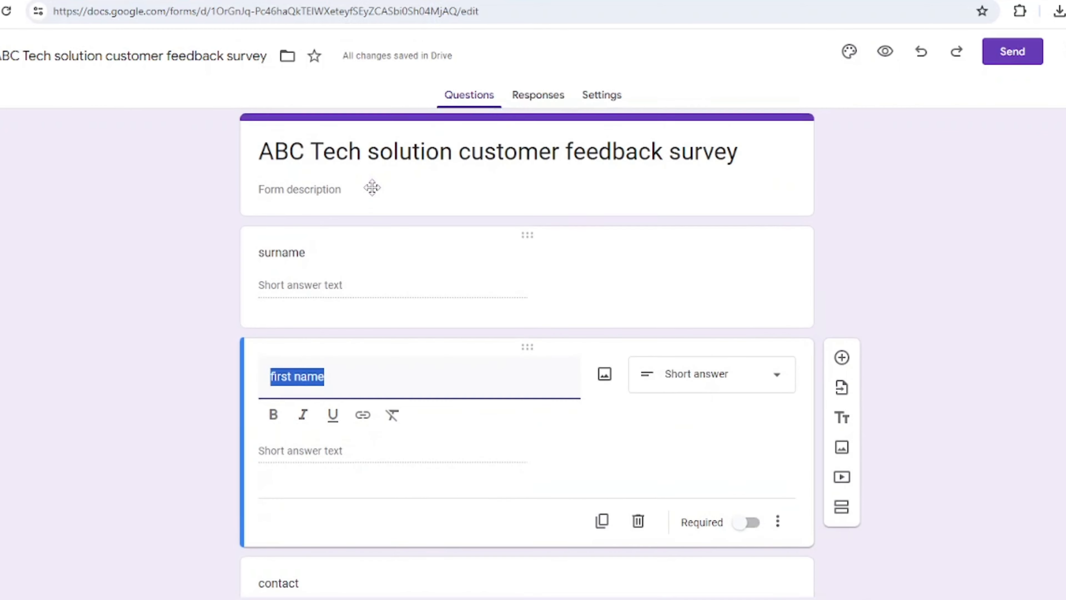
{"action": "left_click", "coordinate": [340, 248]}
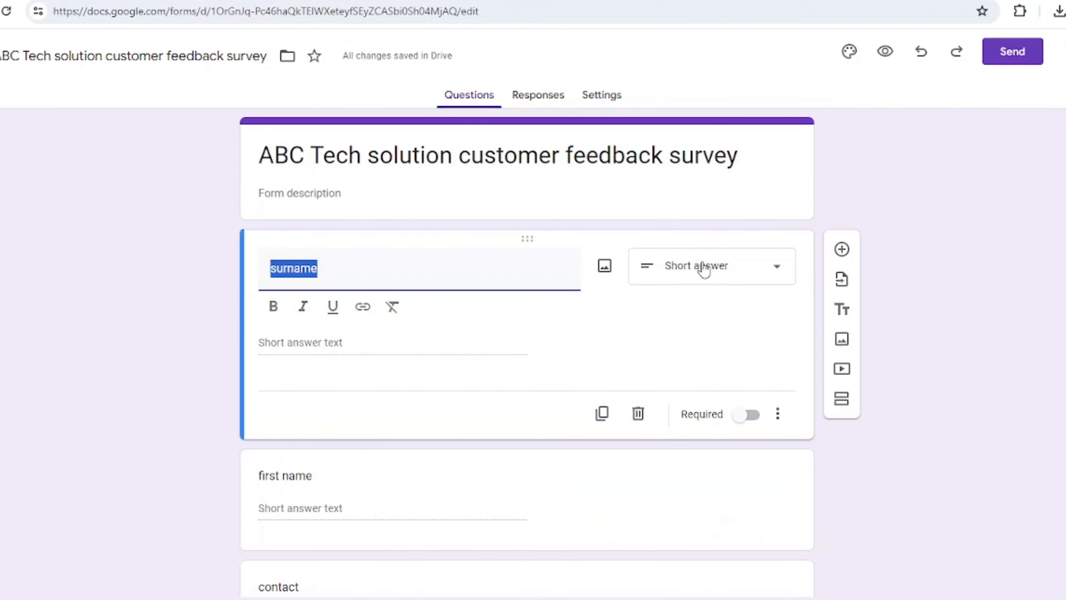
- Turn the untitled question into the multiple-choice question "how likely are you to recommend our service to a friend" with options very likely, less likely, not likely
{"action": "scroll", "coordinate": [504, 282], "scroll_direction": "down", "scroll_amount": 8}
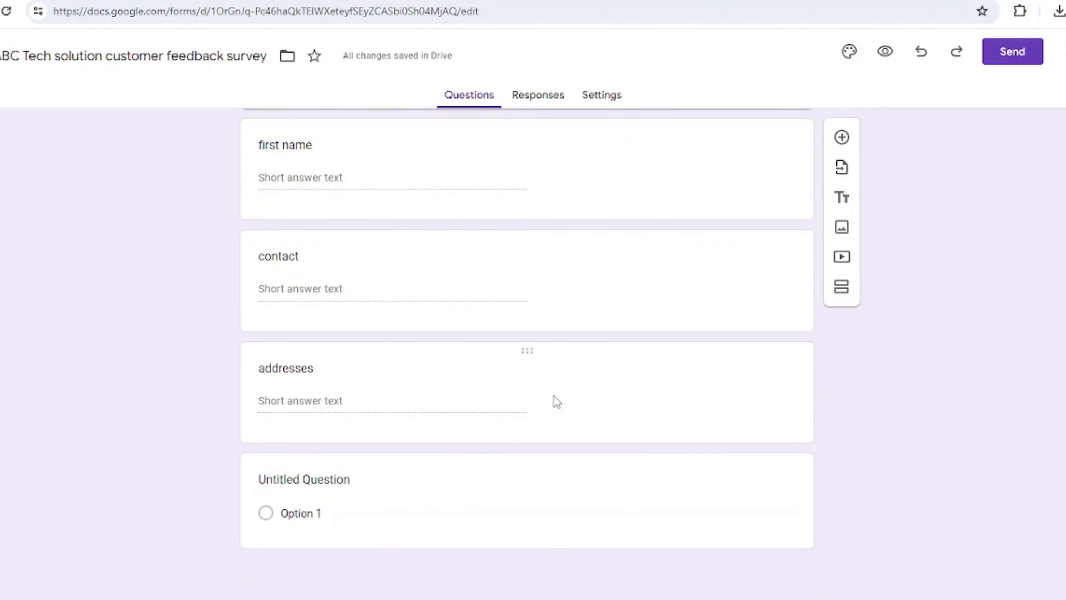
{"action": "left_click", "coordinate": [357, 478]}
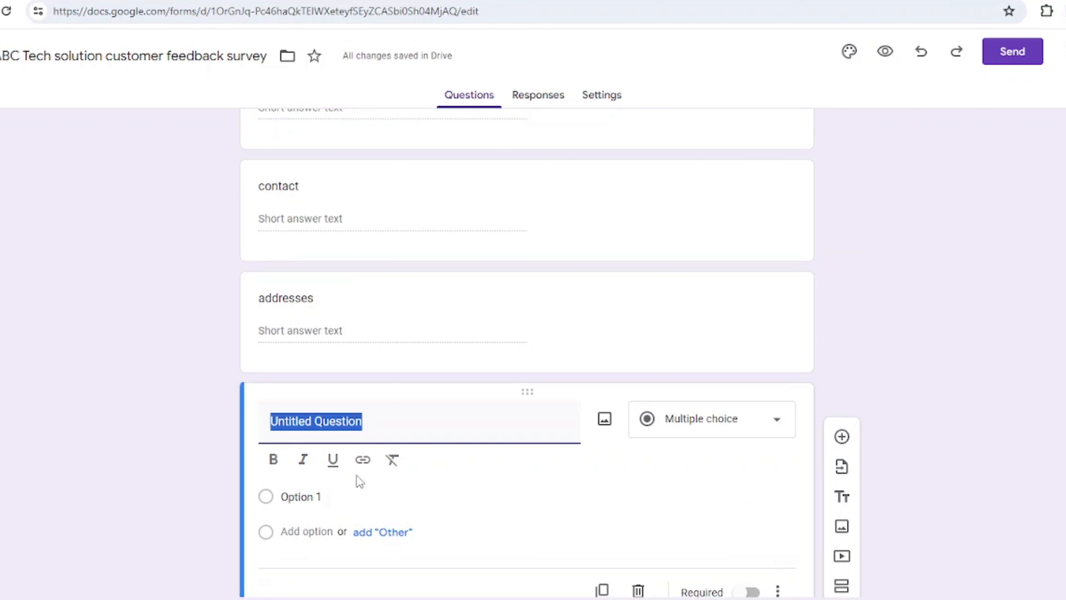
{"action": "type", "text": "how likely are you to recommend"}
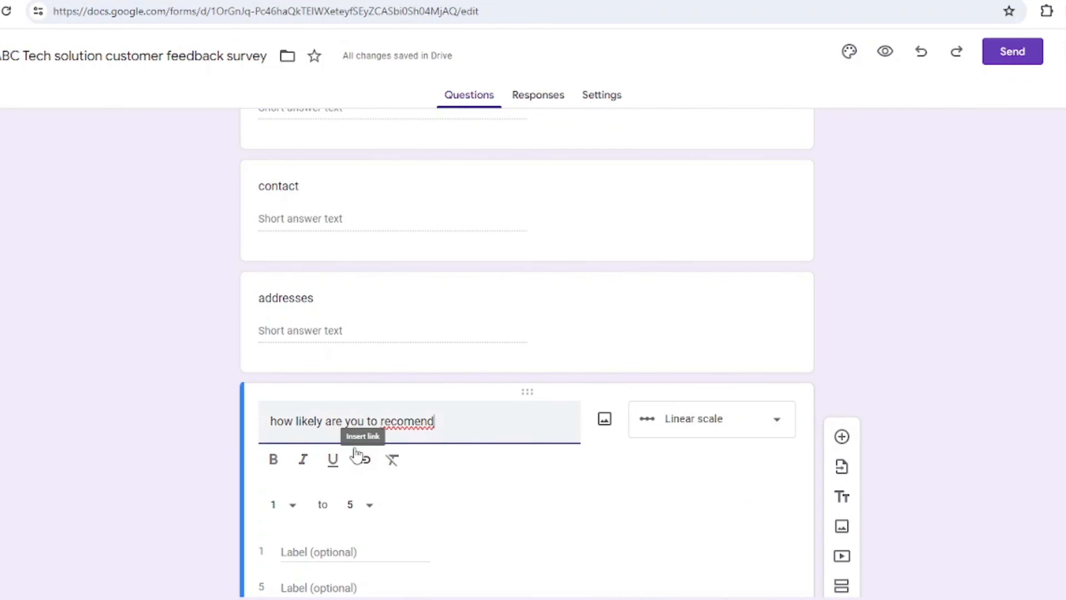
{"action": "type", "text": " our service to"}
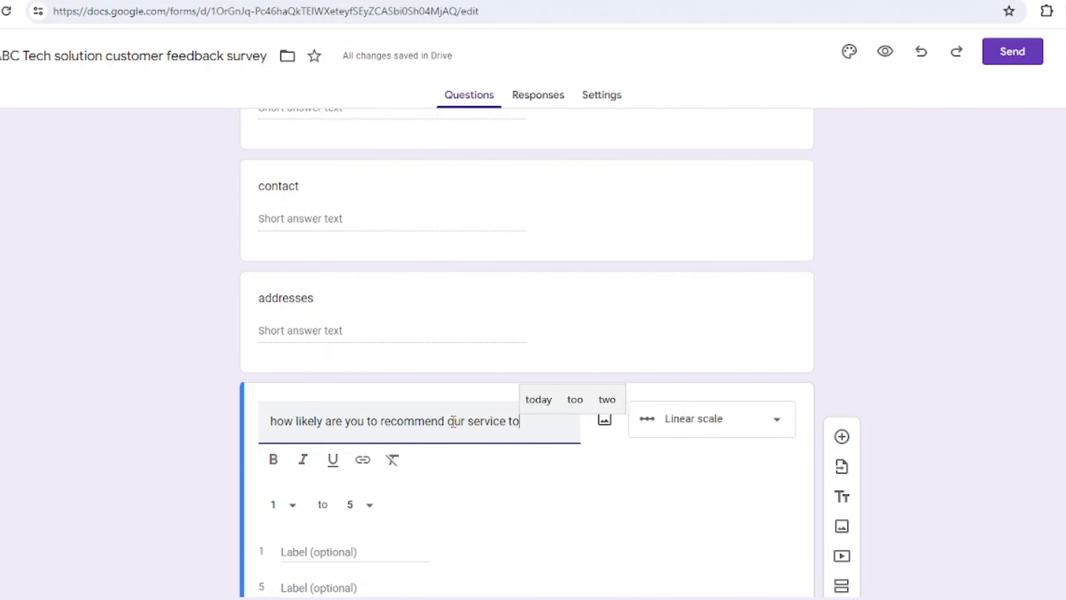
{"action": "type", "text": " a friend"}
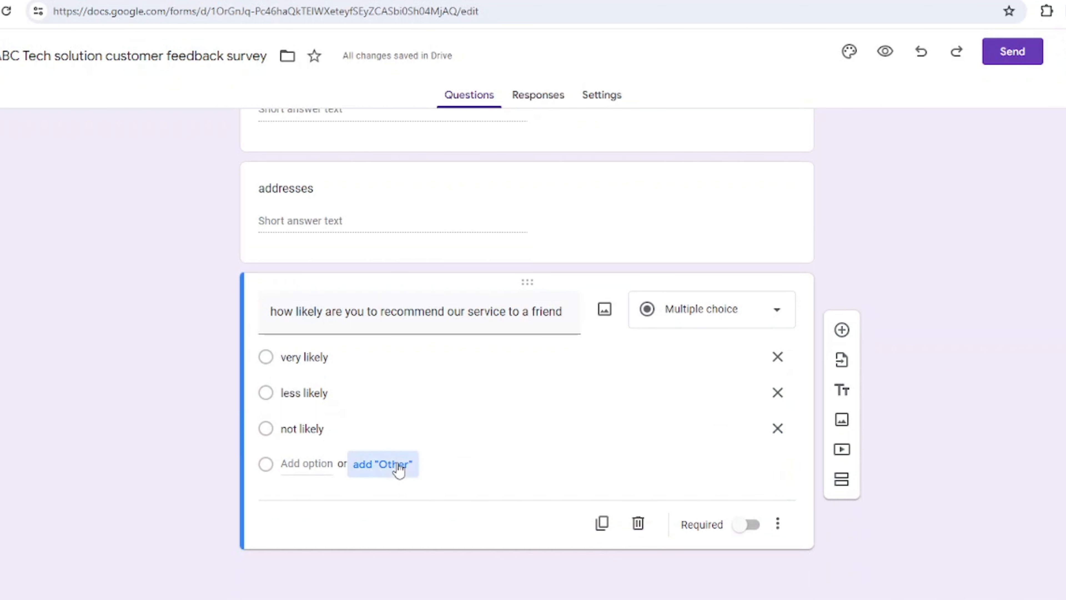
- Add an "Other" choice to the recommendation question and remove it again
{"action": "left_click", "coordinate": [399, 465]}
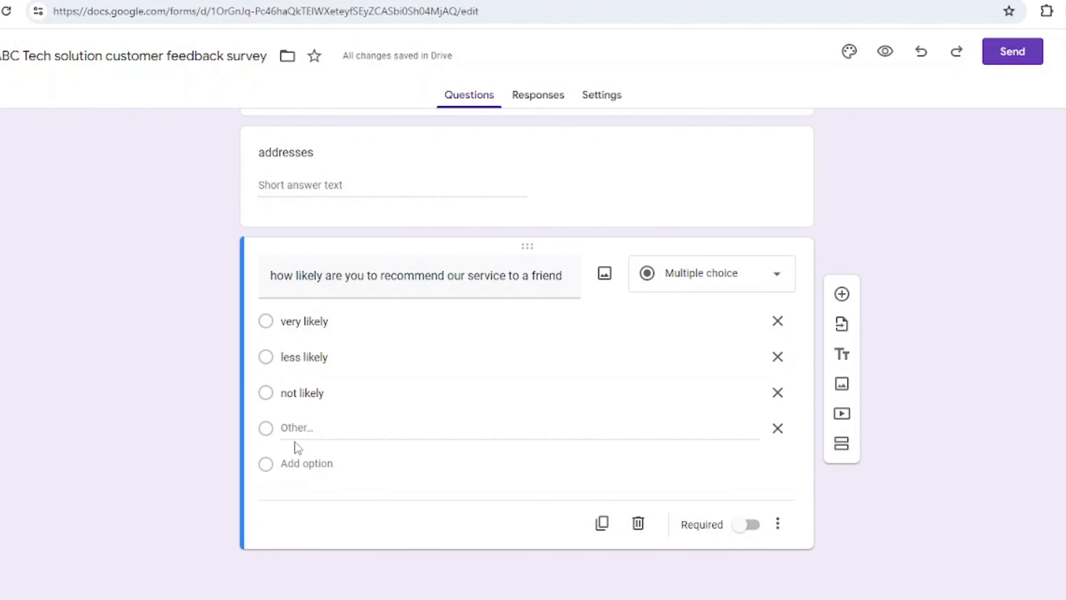
{"action": "left_click", "coordinate": [781, 435]}
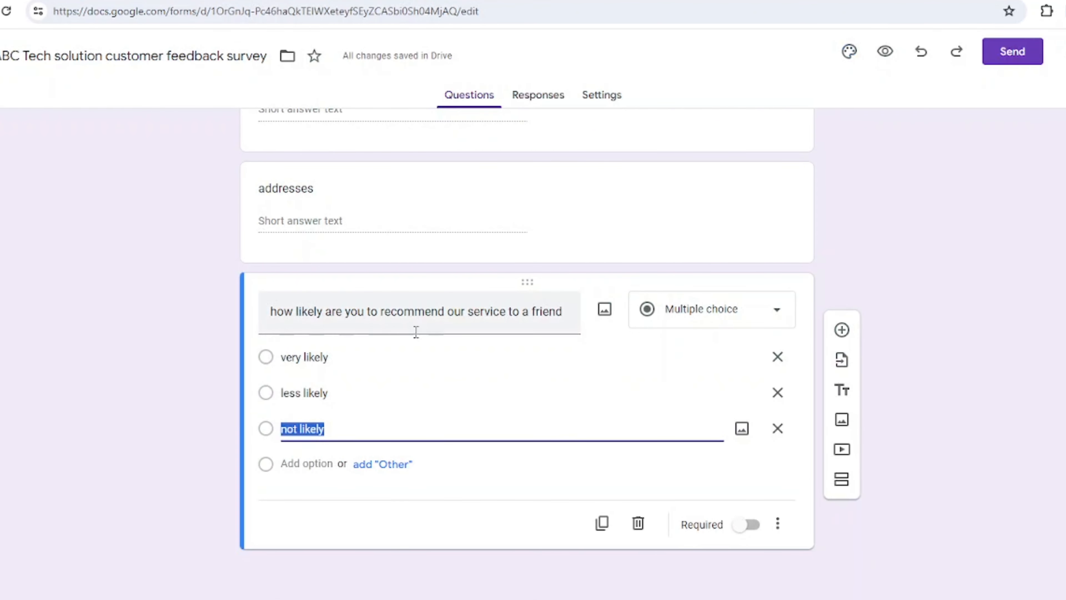
{"action": "left_click", "coordinate": [401, 433]}
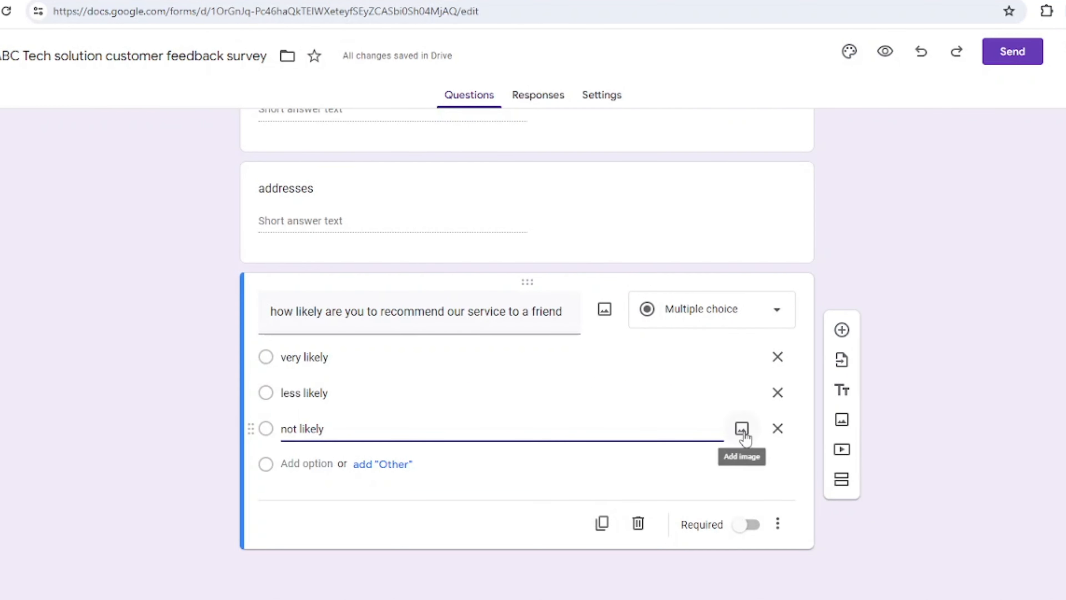
- Add a new section after the recommendation question and title it "reason"
{"action": "left_click", "coordinate": [837, 484]}
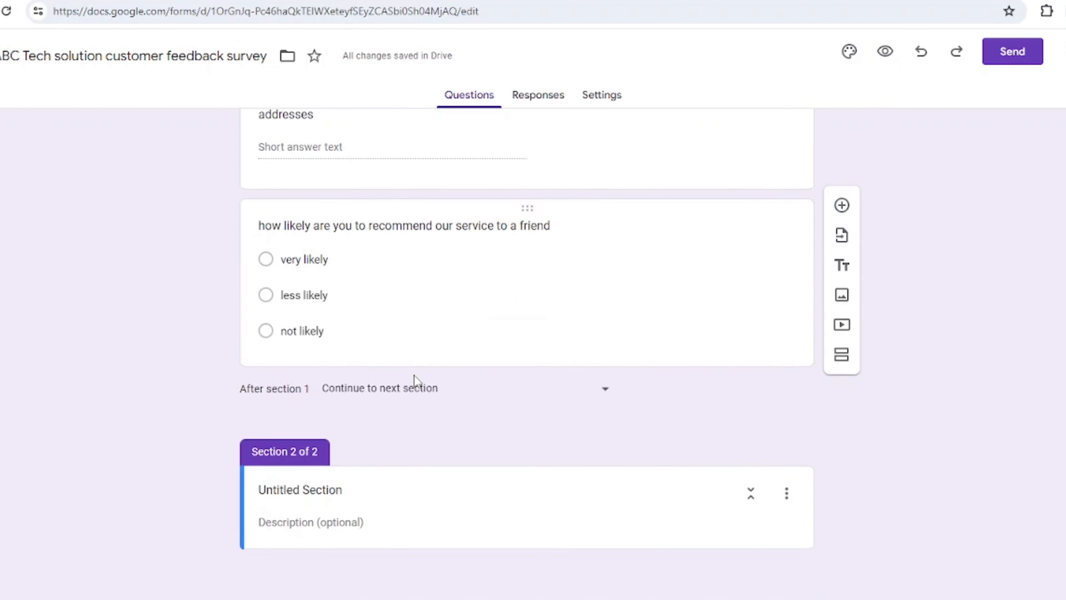
{"action": "left_click", "coordinate": [330, 459]}
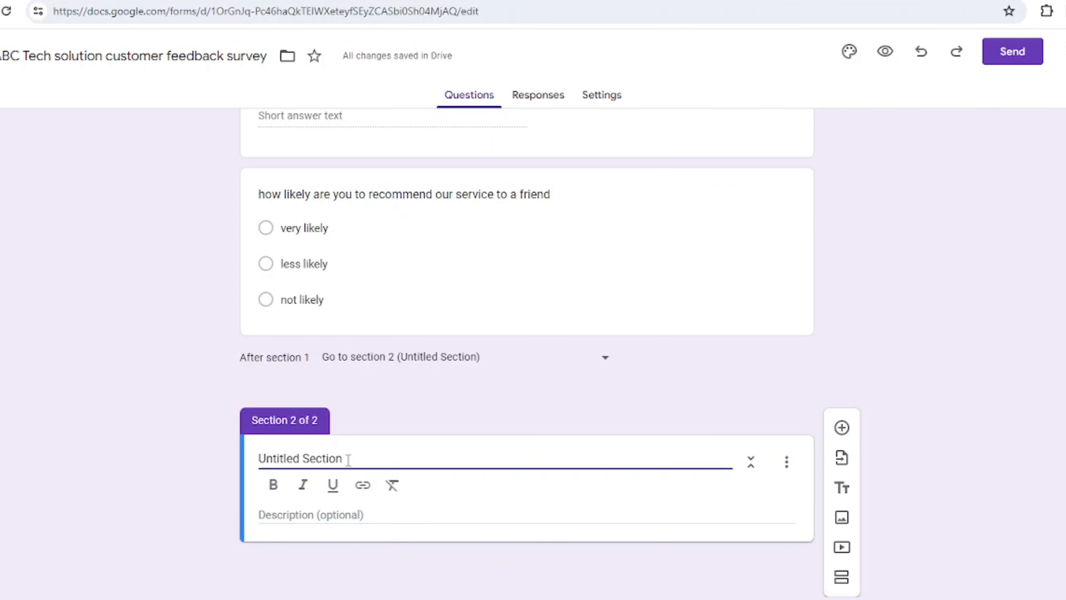
{"action": "left_click_drag", "start_coordinate": [347, 459], "coordinate": [258, 459]}
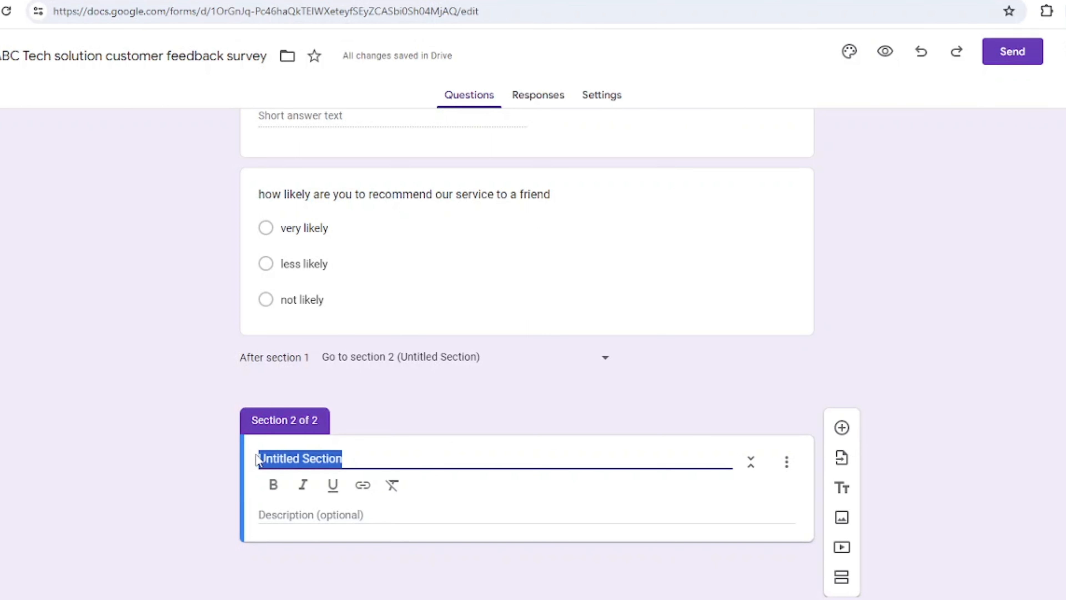
{"action": "type", "text": "reaso"}
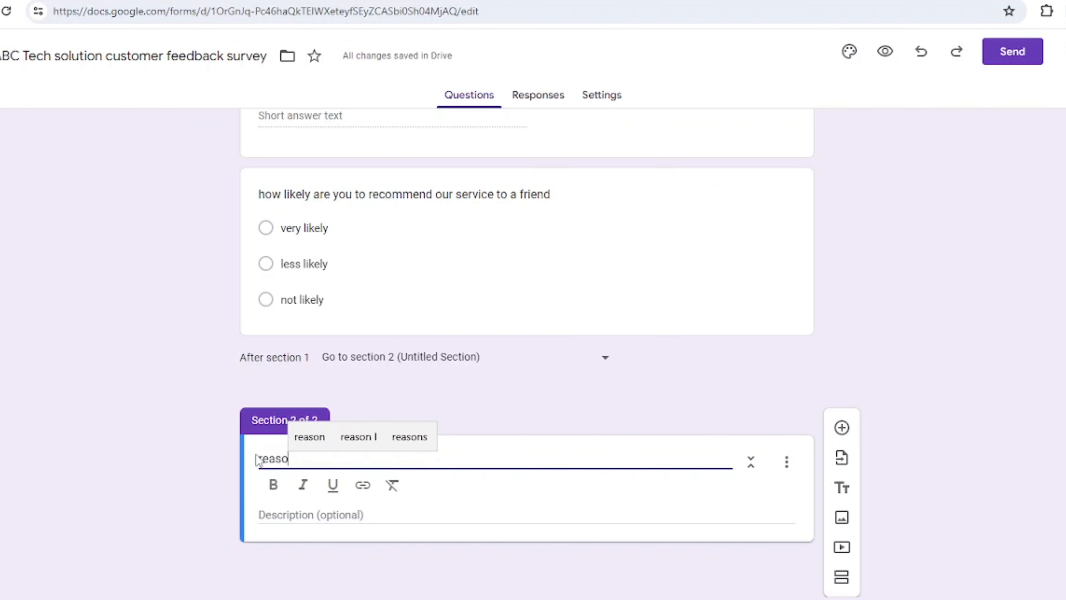
{"action": "type", "text": "n"}
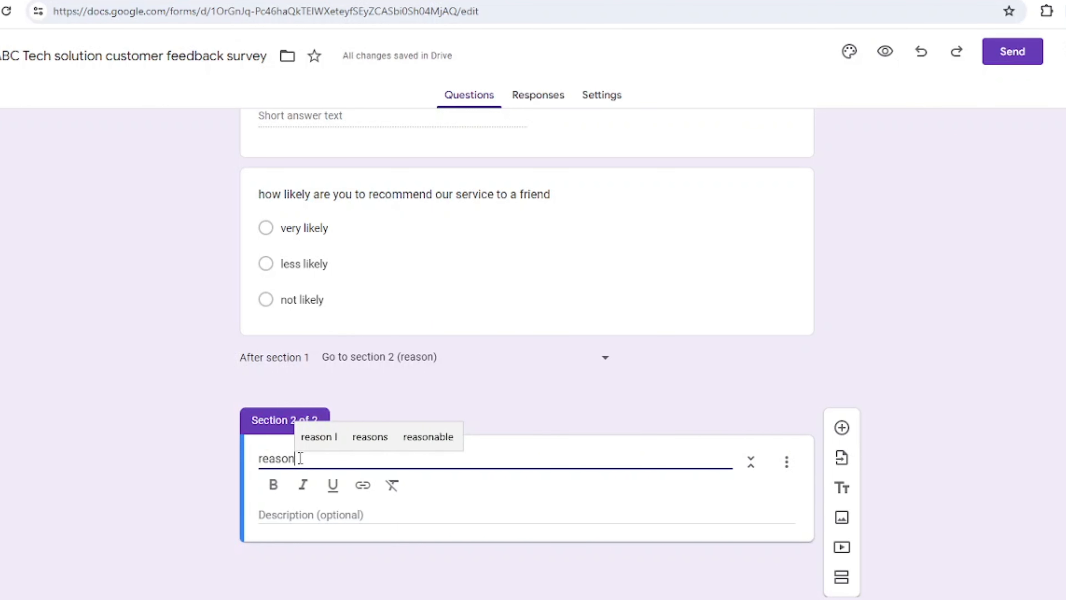
- Set the reason section's description to "please provide a reason why you would rate our product not likely. this will help us understand customers need."
{"action": "left_click", "coordinate": [316, 511]}
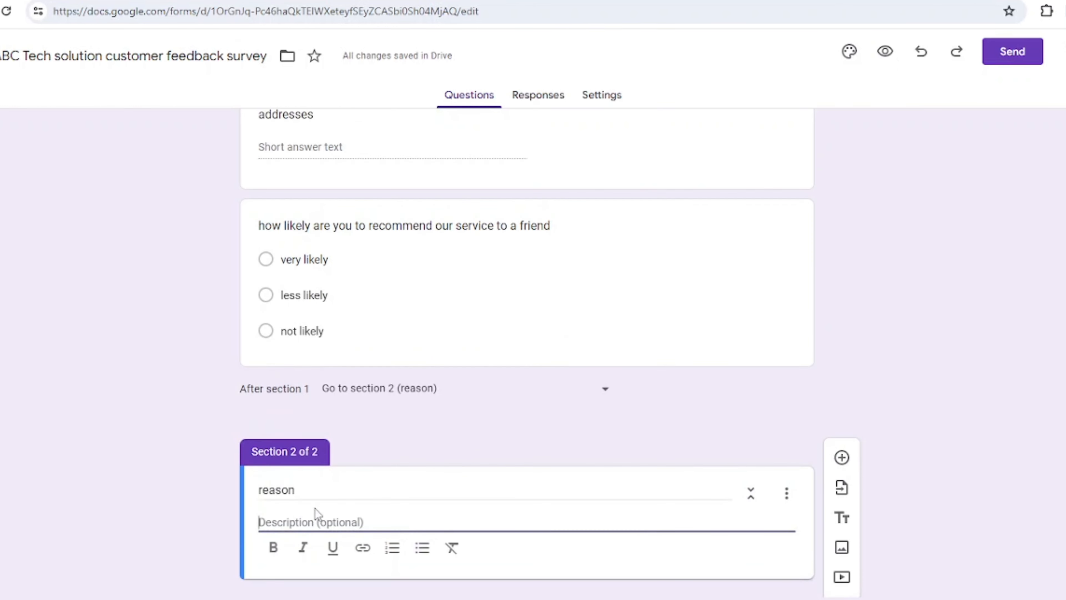
{"action": "type", "text": "please provi"}
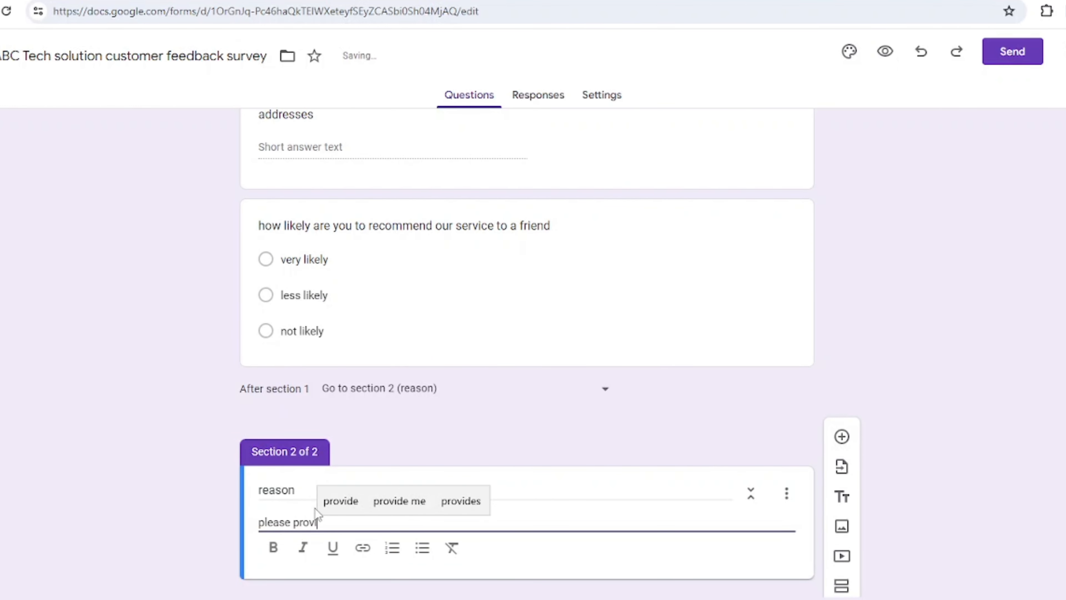
{"action": "type", "text": "de a reason why you wo"}
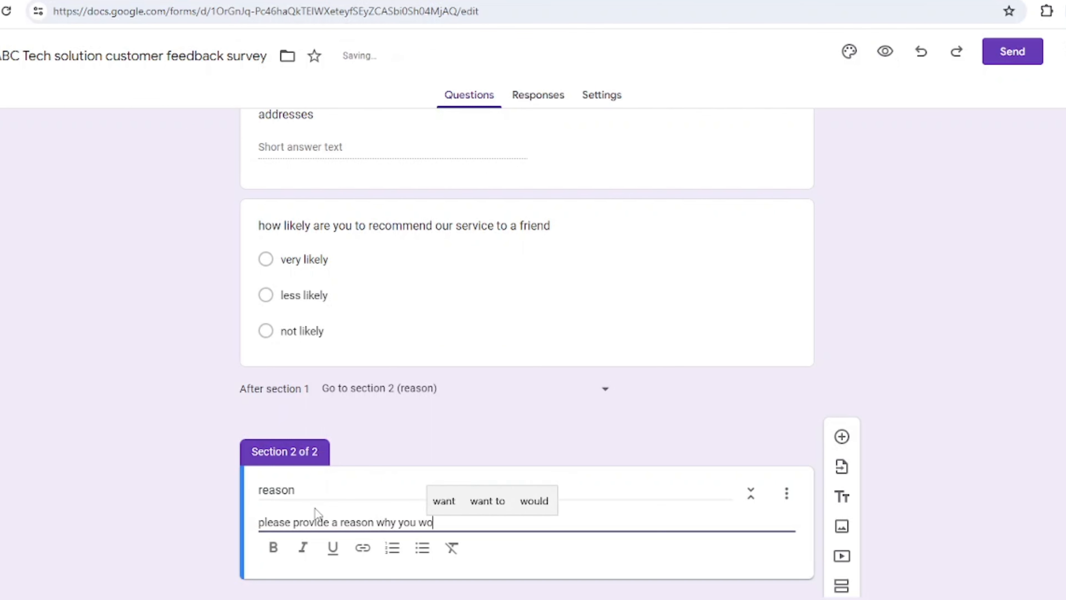
{"action": "type", "text": "uld rate our produc"}
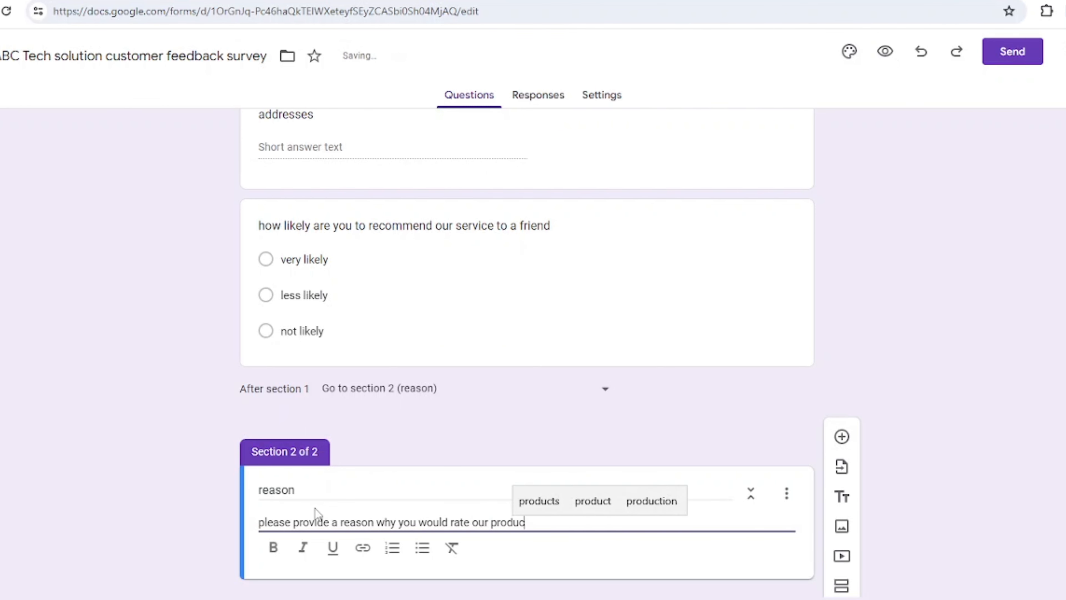
{"action": "type", "text": "t not likely. this will"}
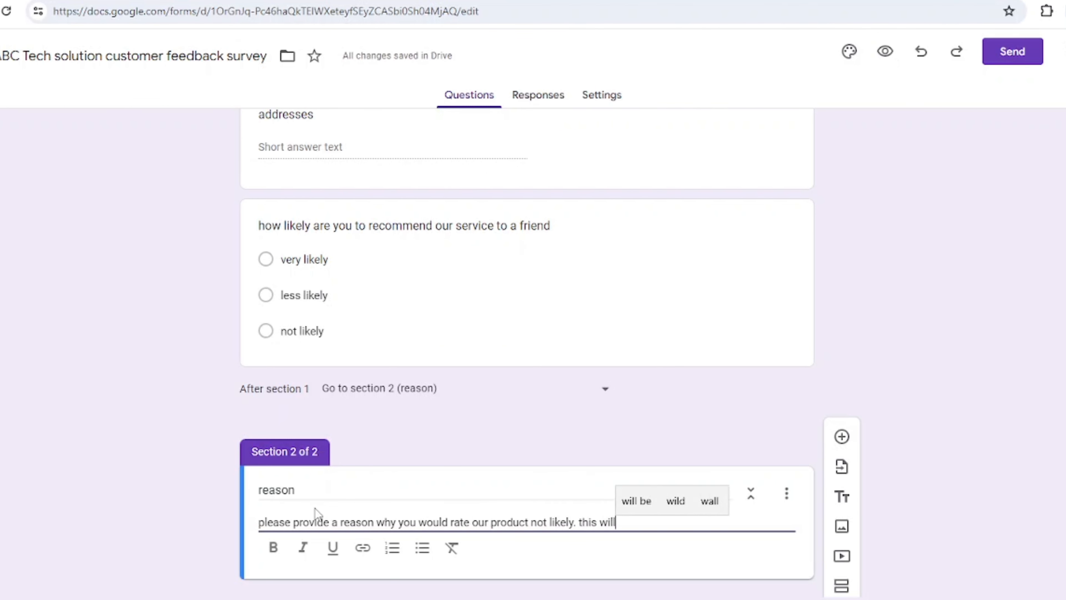
{"action": "type", "text": " help us understand customers need."}
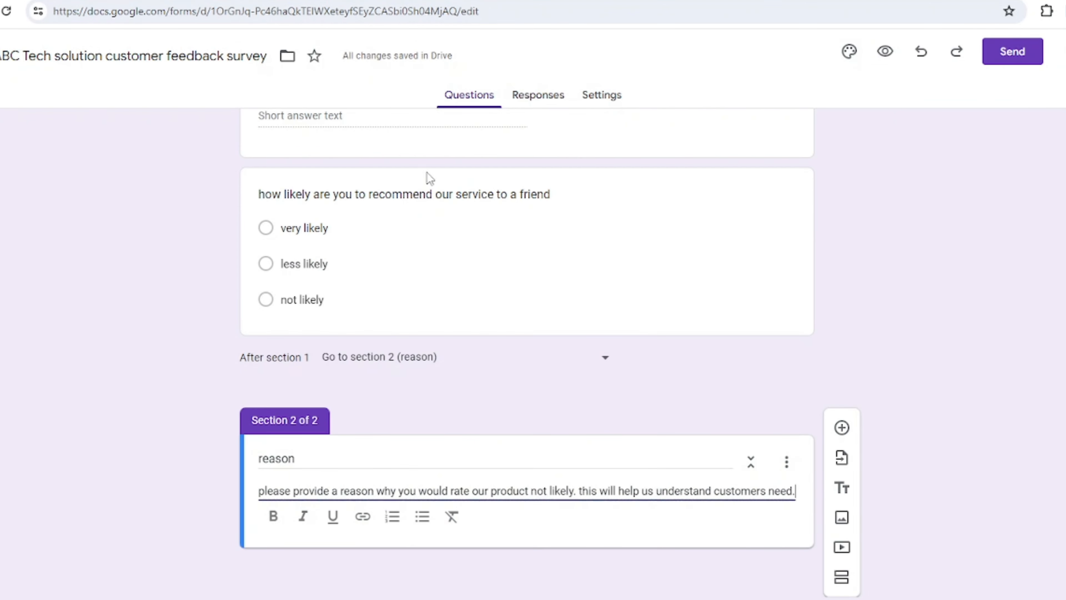
- Make the surname question in the first section required
{"action": "scroll", "coordinate": [428, 178], "scroll_direction": "down", "scroll_amount": 1}
{"action": "scroll", "coordinate": [443, 298], "scroll_direction": "up", "scroll_amount": 12}
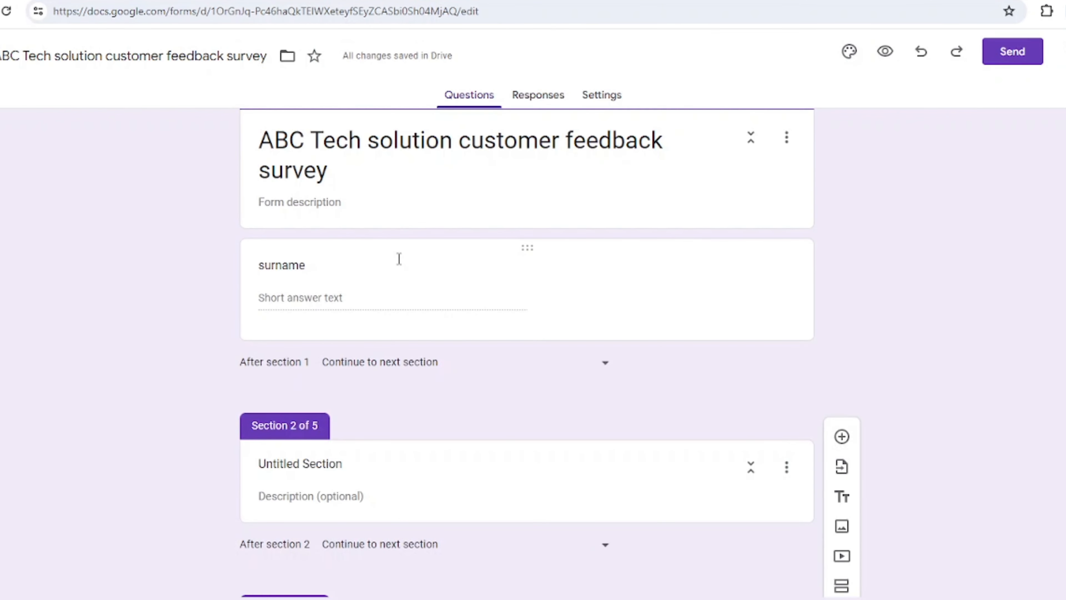
{"action": "left_click", "coordinate": [399, 258]}
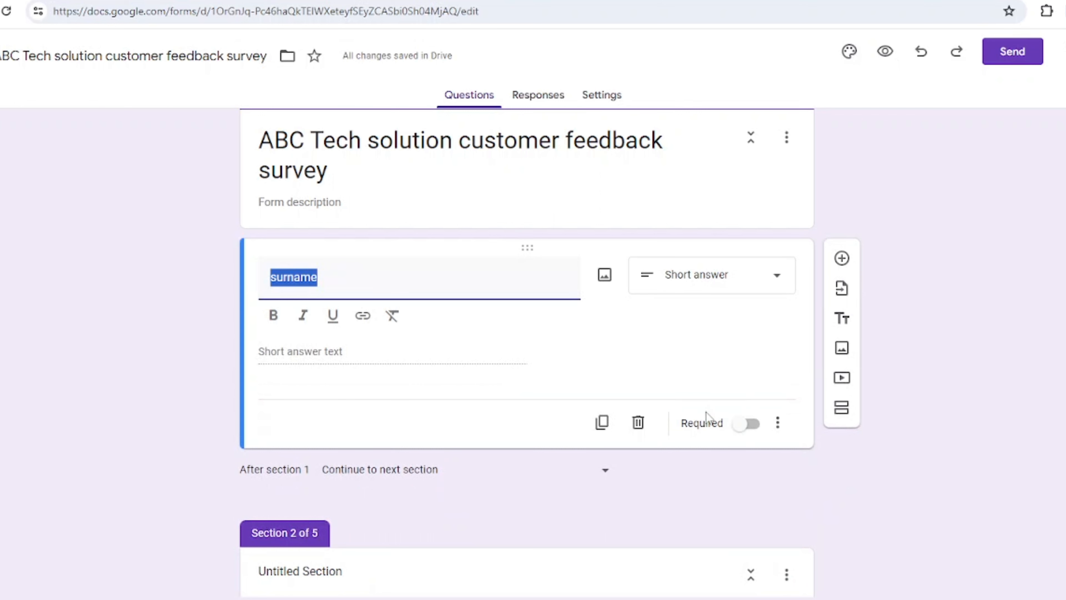
{"action": "left_click", "coordinate": [479, 289]}
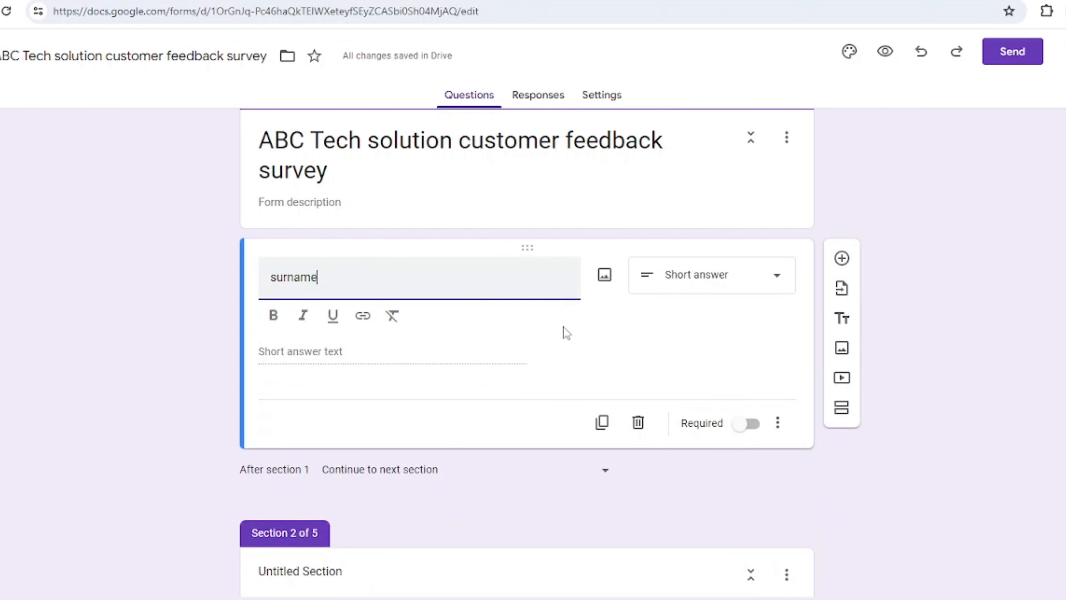
{"action": "left_click", "coordinate": [742, 426]}
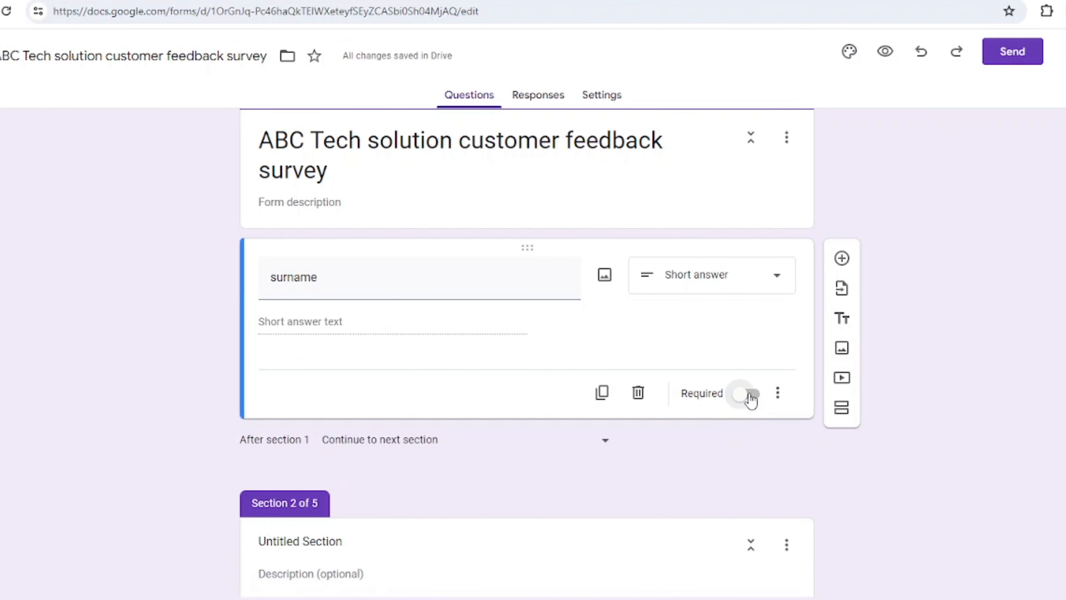
{"action": "left_click", "coordinate": [750, 394]}
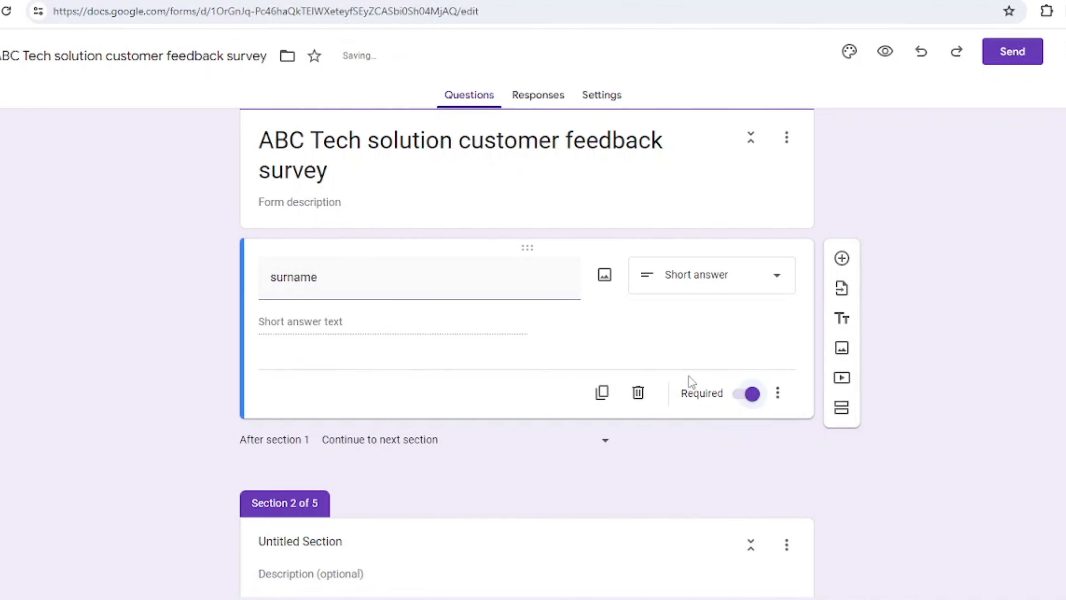
- Add two blank multiple-choice questions to the untitled second section, above the first name question
{"action": "left_click", "coordinate": [335, 541]}
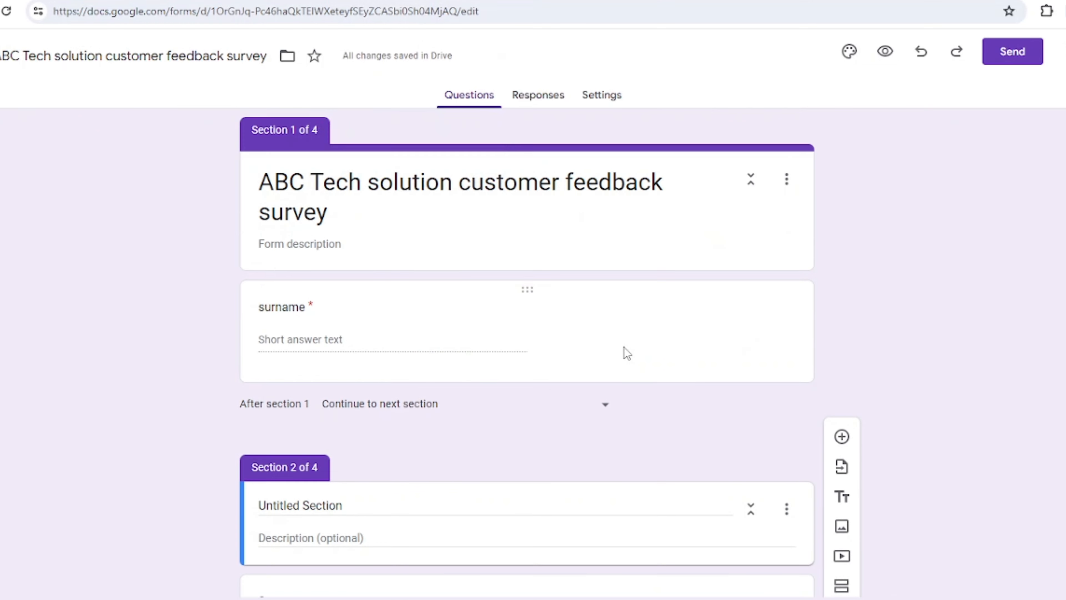
{"action": "scroll", "coordinate": [626, 352], "scroll_direction": "down", "scroll_amount": 2}
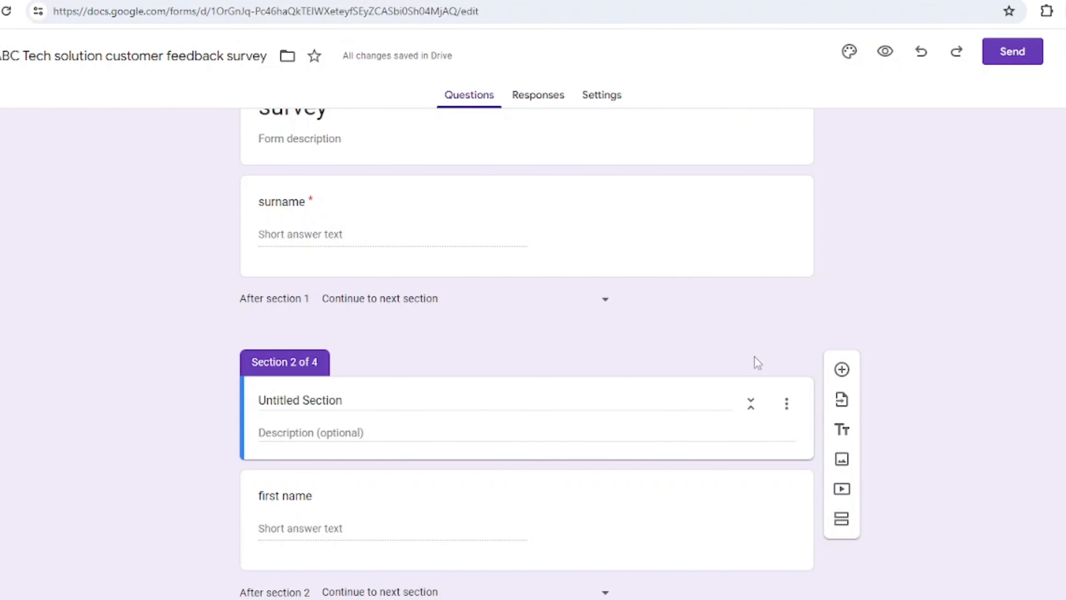
{"action": "left_click", "coordinate": [842, 370]}
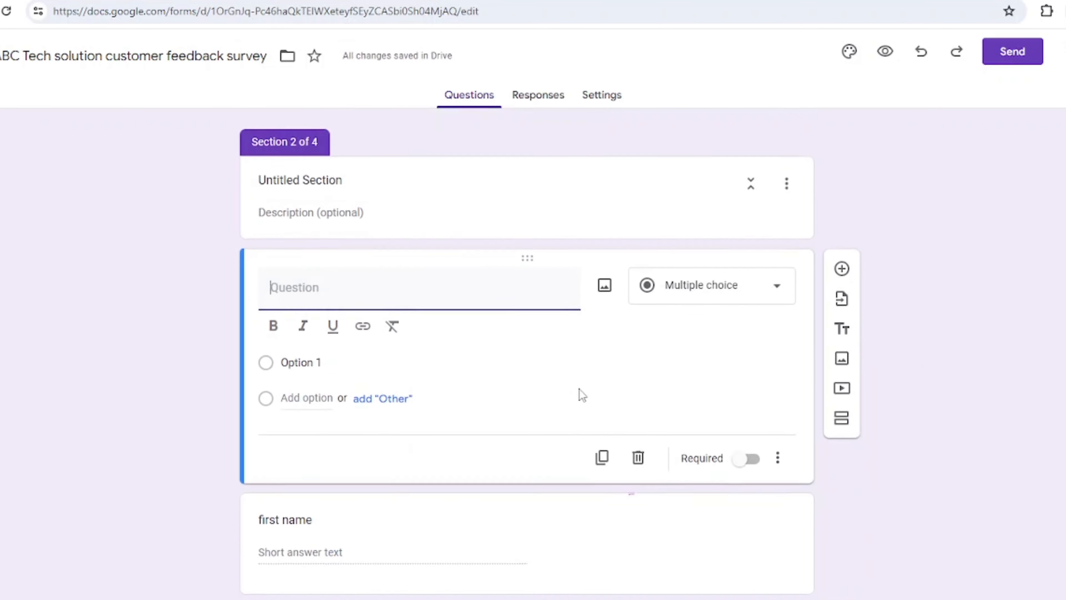
{"action": "left_click", "coordinate": [841, 268]}
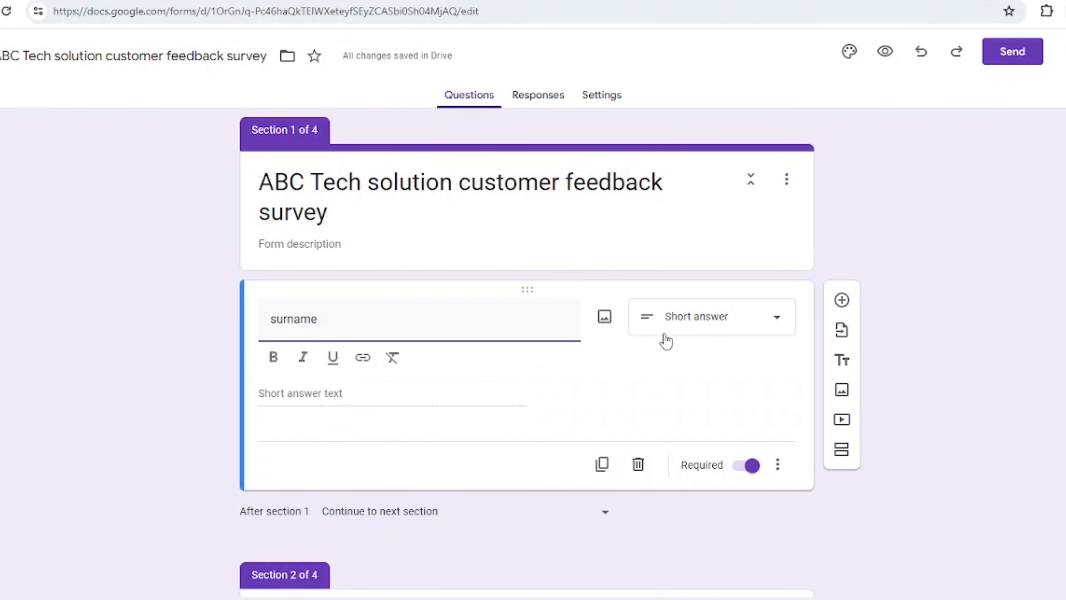
- Add response validation to the surname question: Number, Greater than, 1, with the custom error text "please choose only one answer"
{"action": "left_click", "coordinate": [778, 466]}
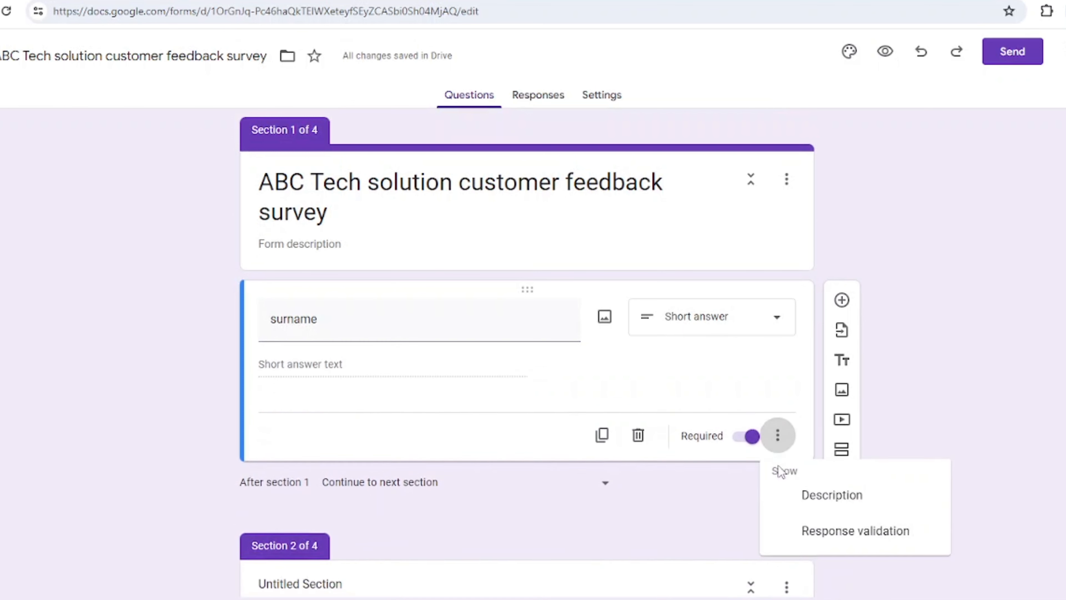
{"action": "left_click", "coordinate": [825, 539]}
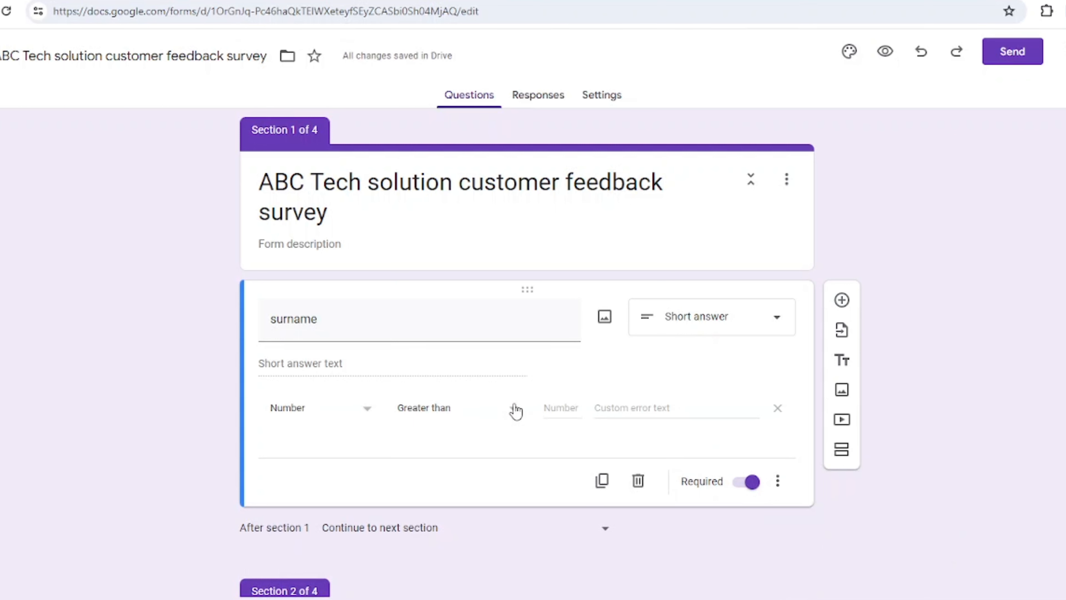
{"action": "left_click", "coordinate": [369, 410]}
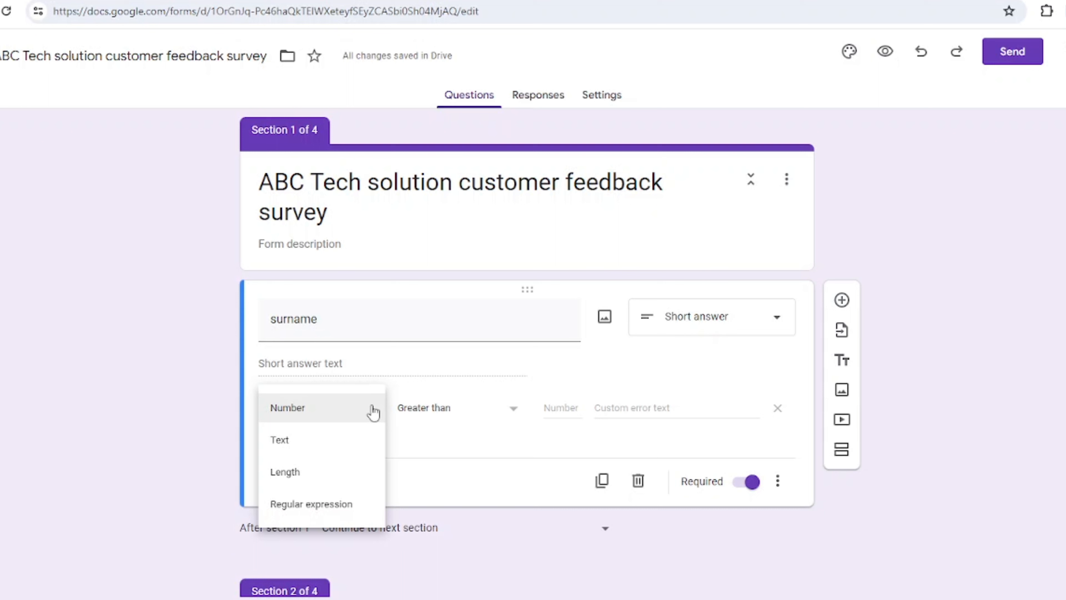
{"action": "left_click", "coordinate": [353, 420]}
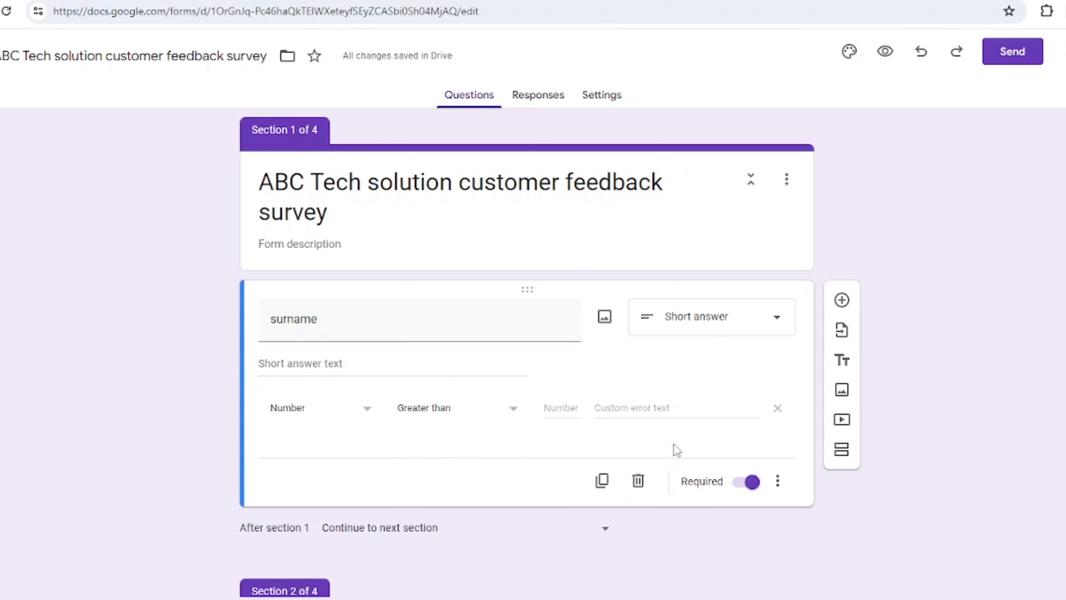
{"action": "left_click", "coordinate": [613, 400]}
{"action": "type", "text": "please choose"}
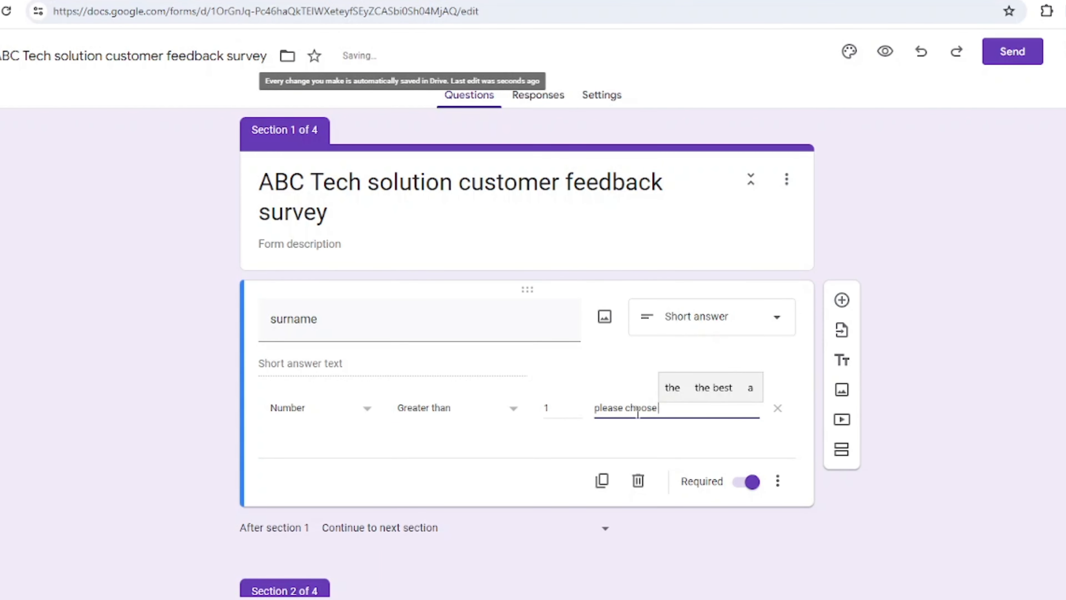
{"action": "type", "text": " only one answe"}
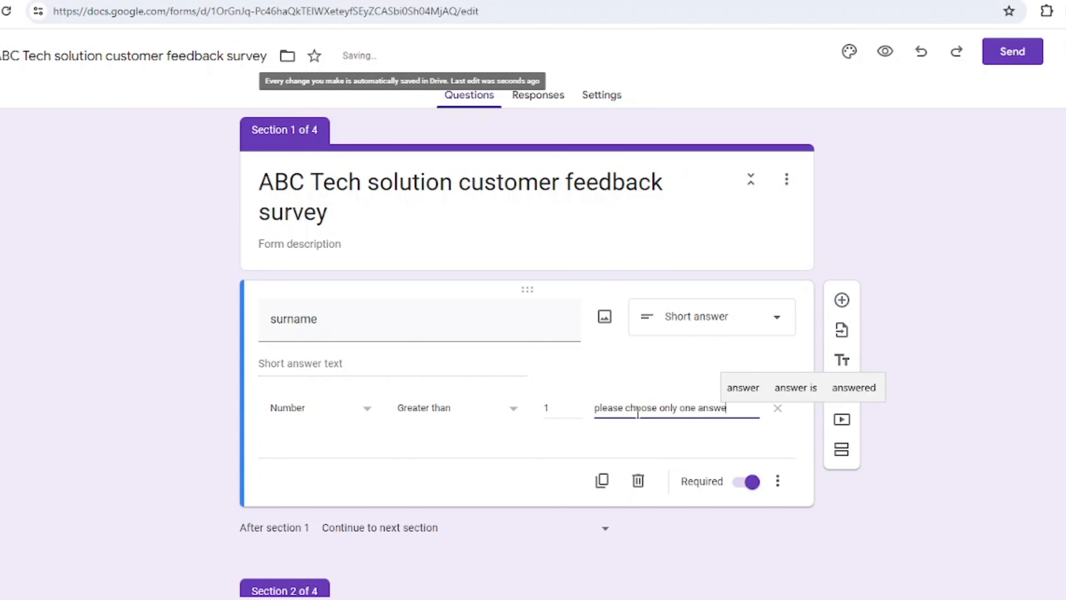
{"action": "type", "text": "r"}
- Turn on "Limit to 1 response" in the form's response settings
{"action": "scroll", "coordinate": [636, 412], "scroll_direction": "down", "scroll_amount": 1}
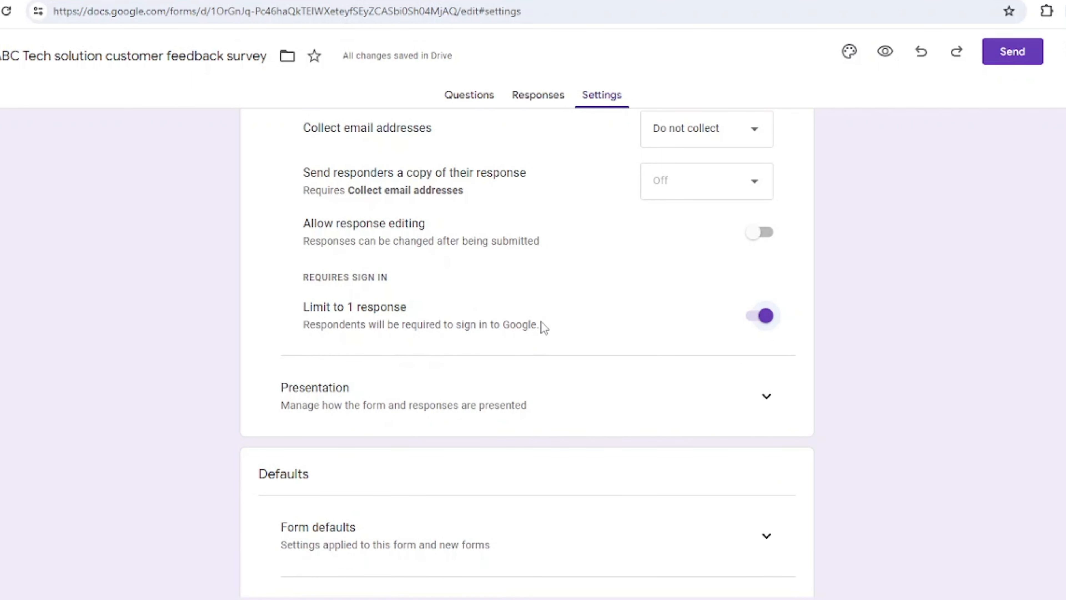
{"action": "left_click_drag", "start_coordinate": [555, 328], "coordinate": [404, 324]}
{"action": "left_click_drag", "start_coordinate": [315, 327], "coordinate": [303, 326]}
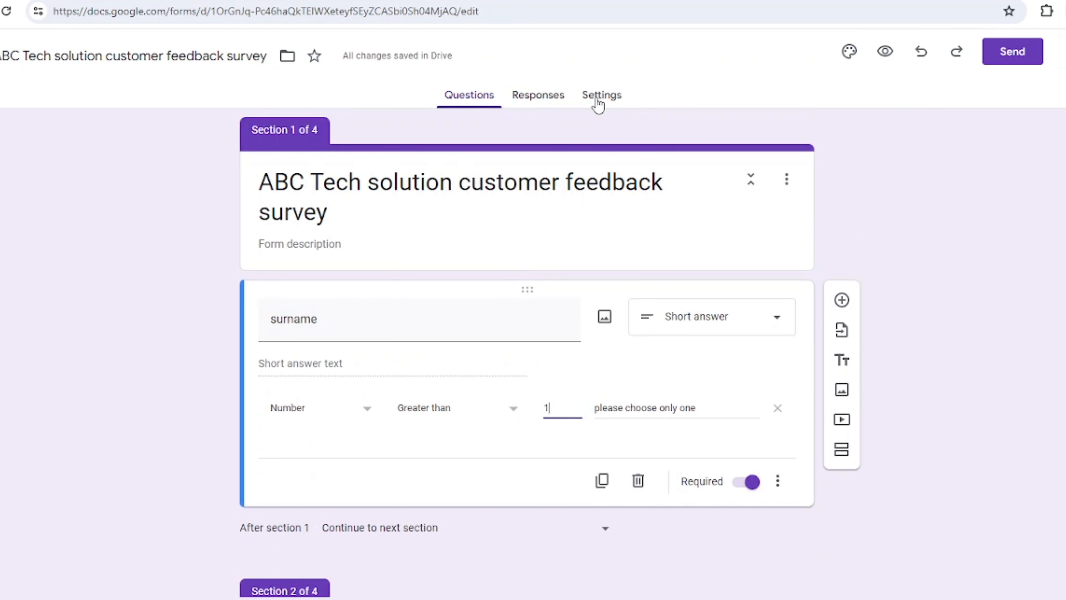
{"action": "left_click", "coordinate": [599, 101]}
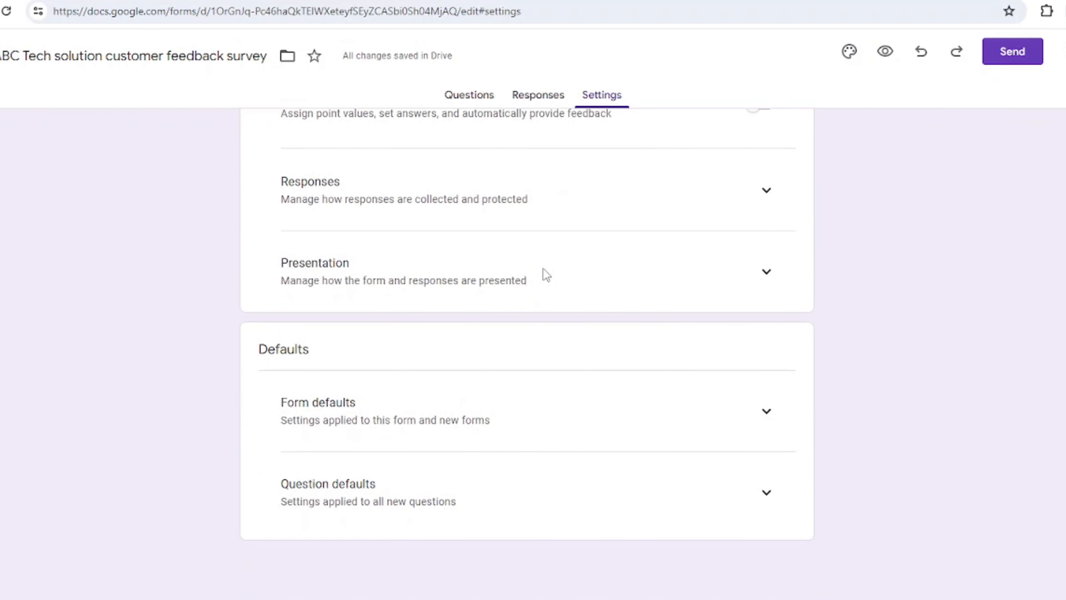
{"action": "scroll", "coordinate": [546, 275], "scroll_direction": "up", "scroll_amount": 3}
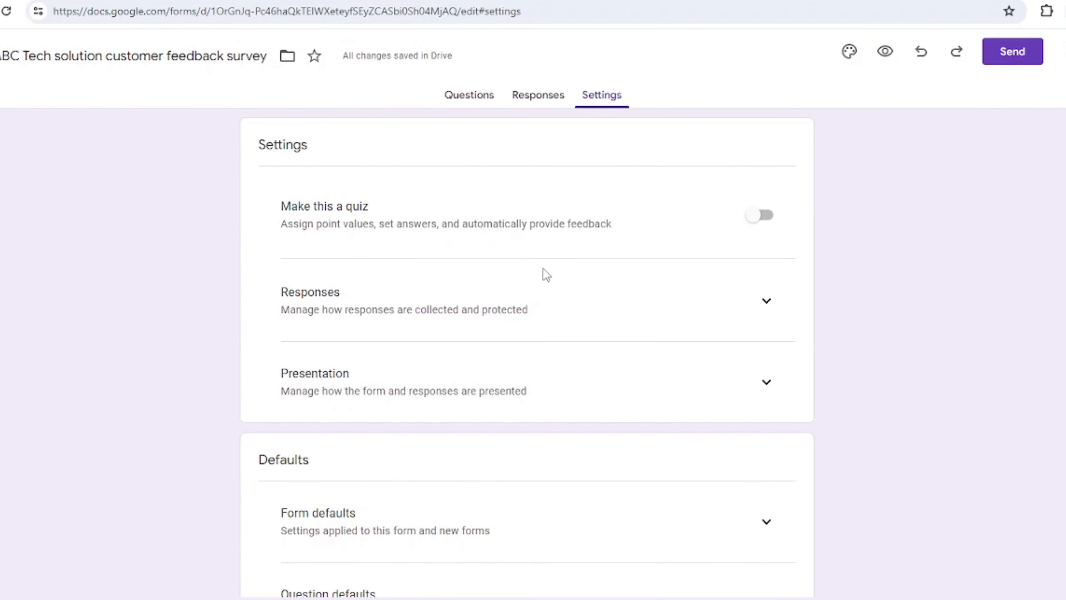
{"action": "left_click", "coordinate": [767, 302]}
{"action": "scroll", "coordinate": [563, 367], "scroll_direction": "down", "scroll_amount": 4}
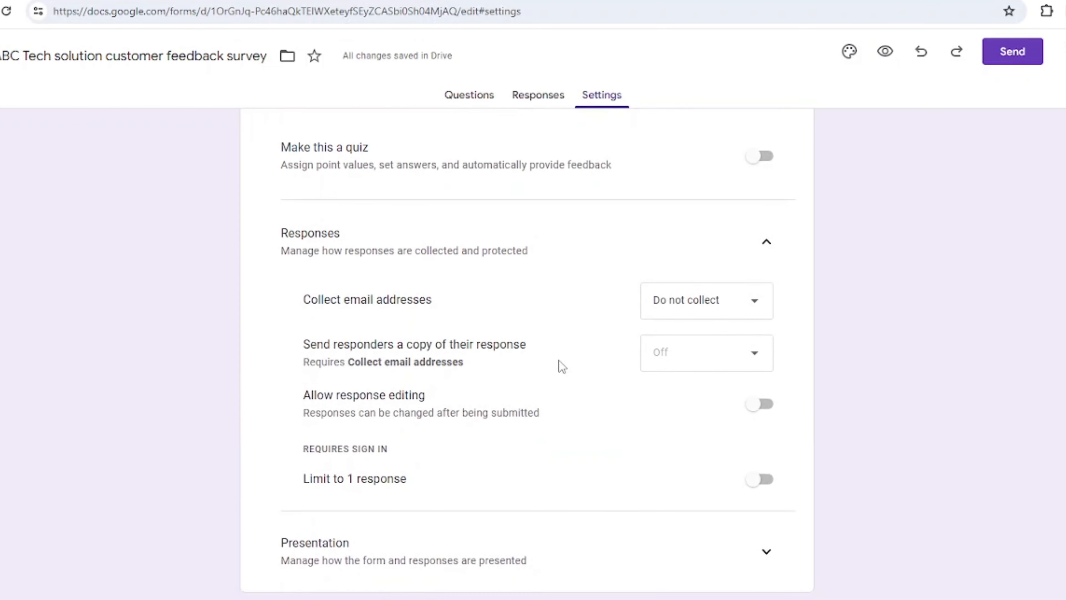
{"action": "left_click", "coordinate": [754, 360]}
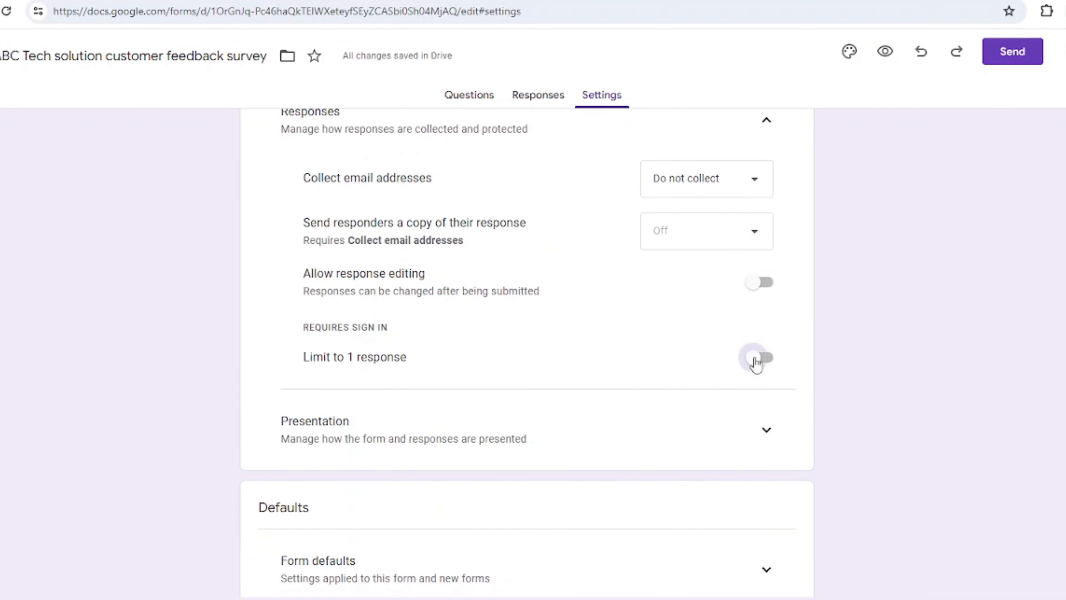
{"action": "scroll", "coordinate": [597, 379], "scroll_direction": "down", "scroll_amount": 1}
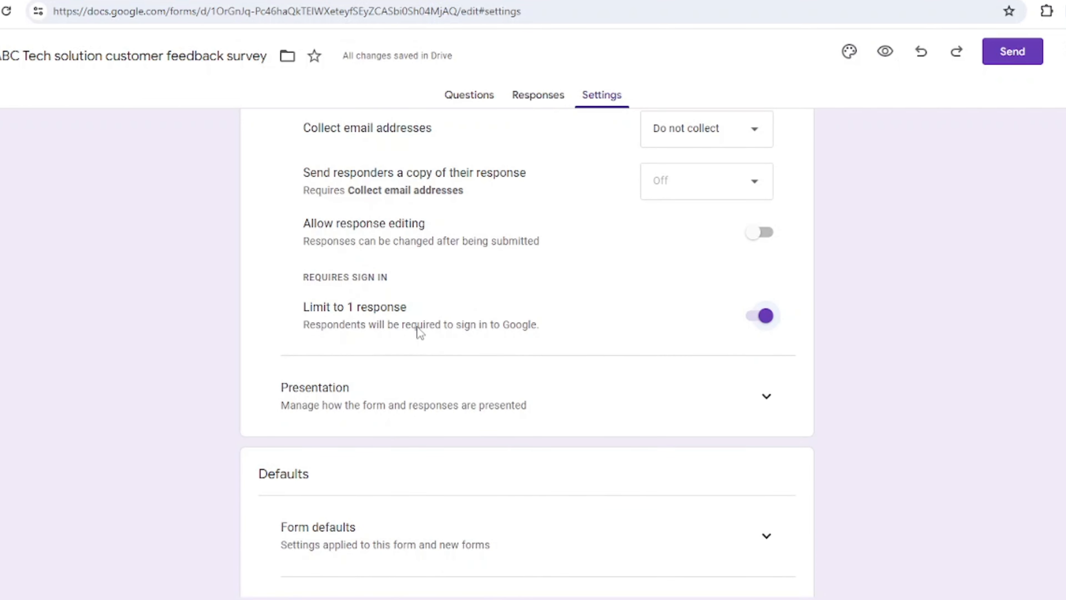
{"action": "left_click_drag", "start_coordinate": [541, 323], "coordinate": [308, 327]}
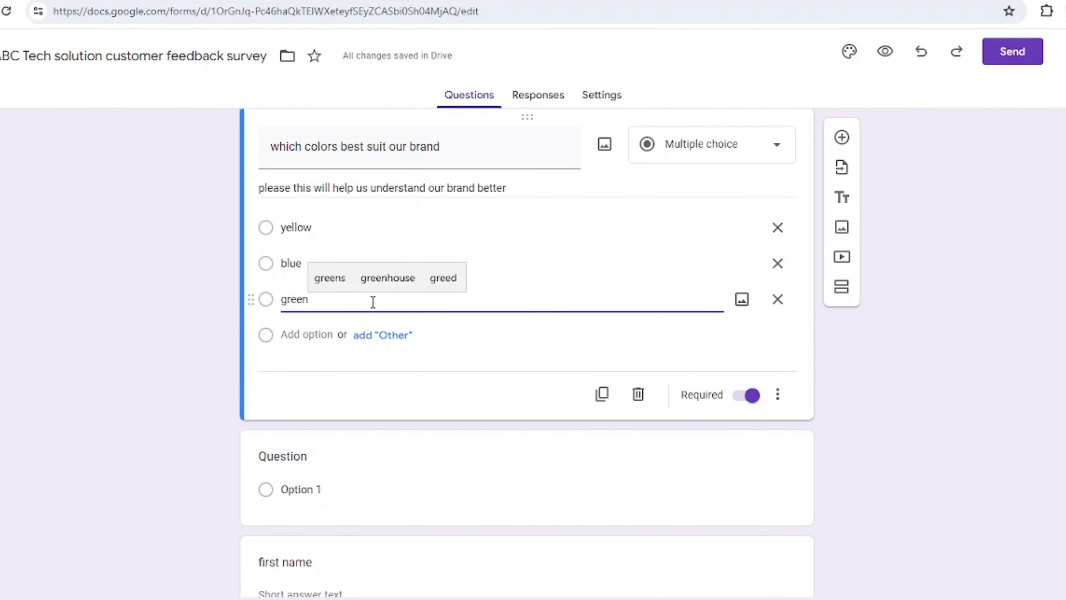
{"action": "left_click", "coordinate": [741, 302]}
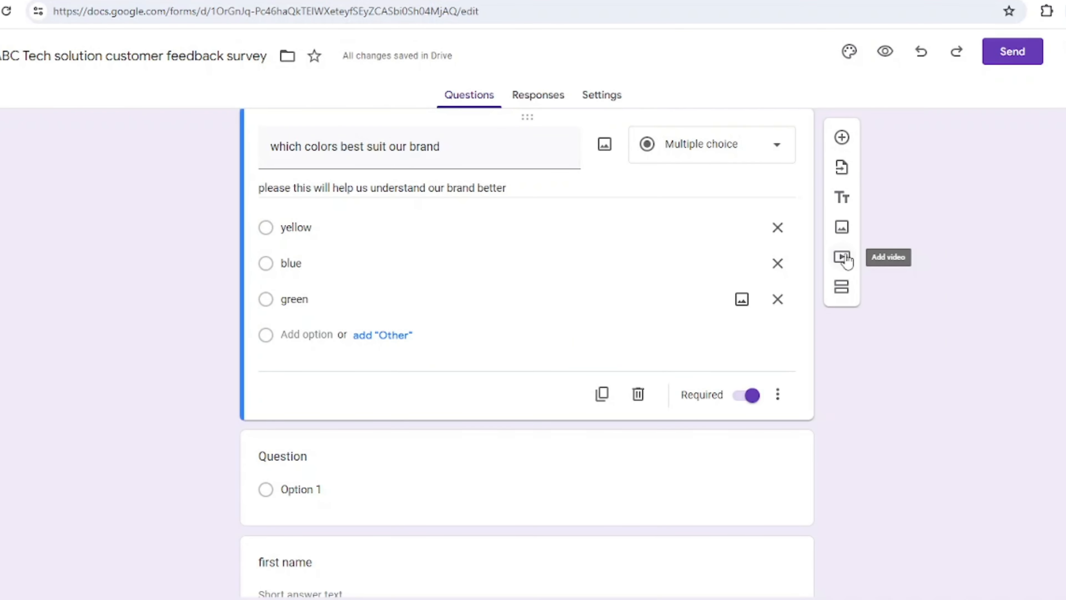
{"action": "left_click", "coordinate": [844, 258]}
{"action": "key", "text": "Escape"}
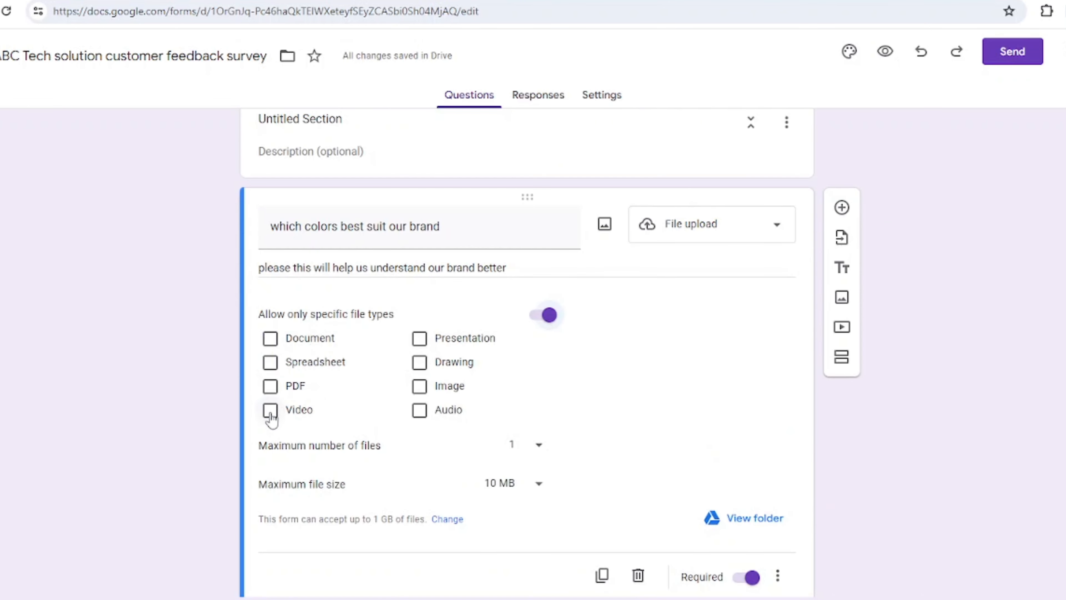
- Try allowing only Video and PDF uploads for the "which colors best suit our brand" question
{"action": "left_click", "coordinate": [270, 411]}
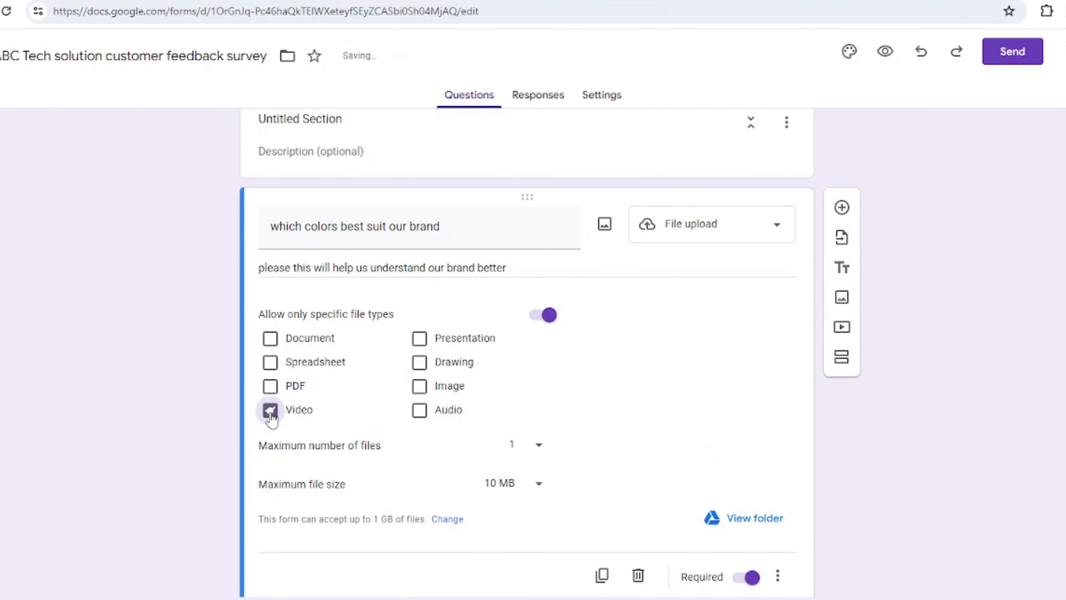
{"action": "left_click", "coordinate": [271, 390]}
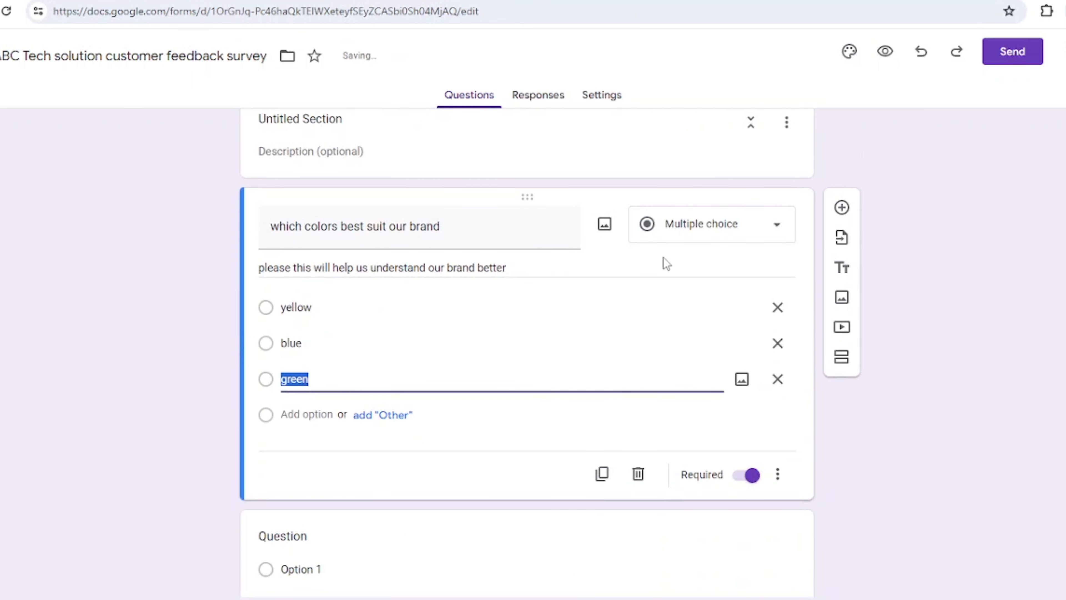
- Change the "which colors best suit our brand" question to File upload and allow only specific file types
{"action": "left_click", "coordinate": [783, 229]}
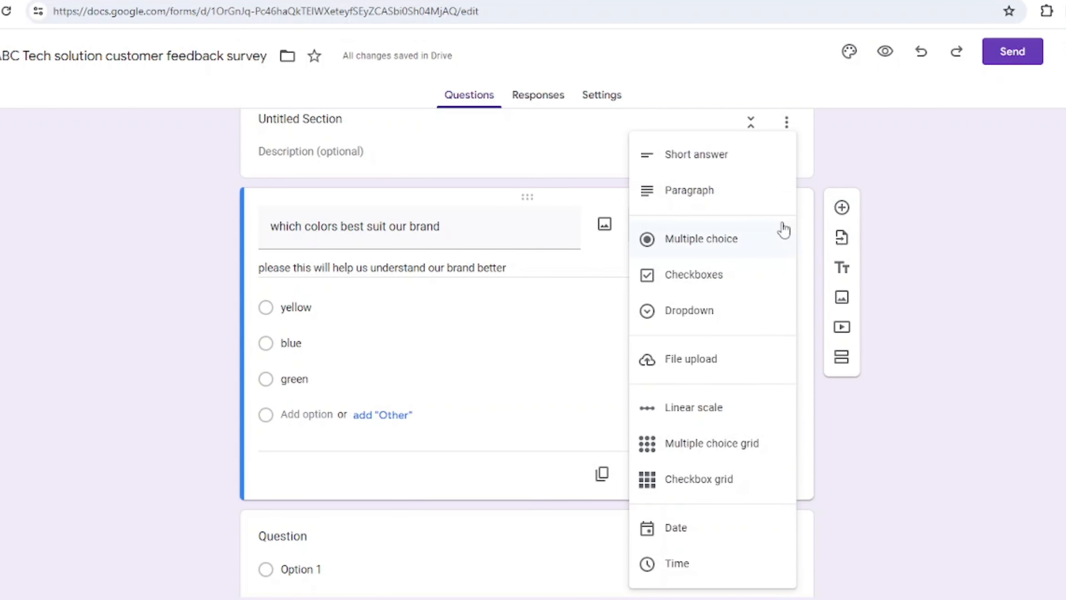
{"action": "left_click", "coordinate": [691, 360]}
{"action": "left_click", "coordinate": [543, 320]}
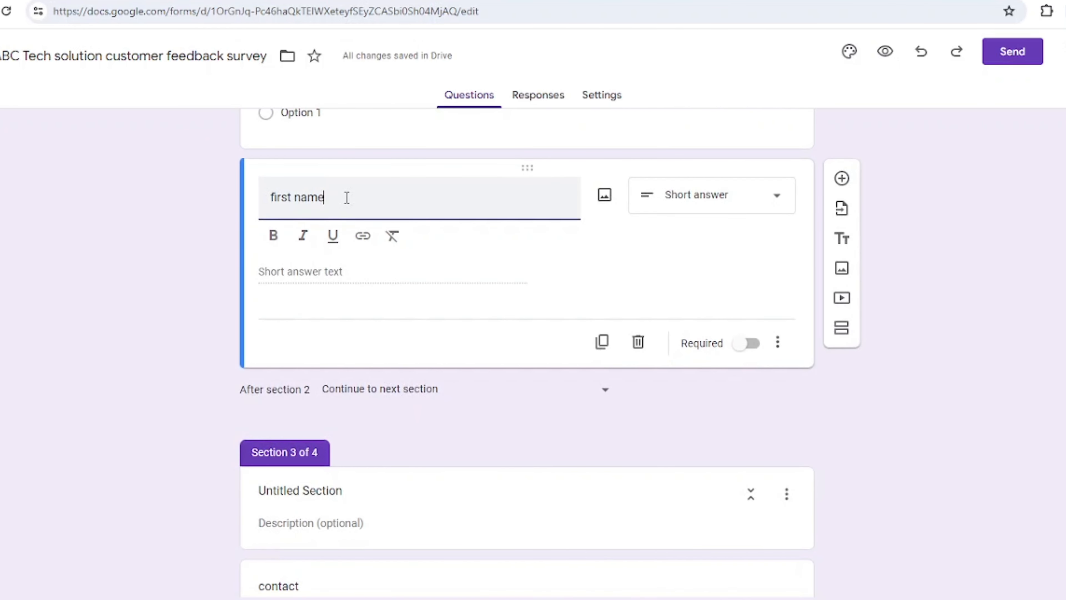
- Show a description field on section 2's first name question and retitle the question "employee demographic"
{"action": "left_click", "coordinate": [779, 344]}
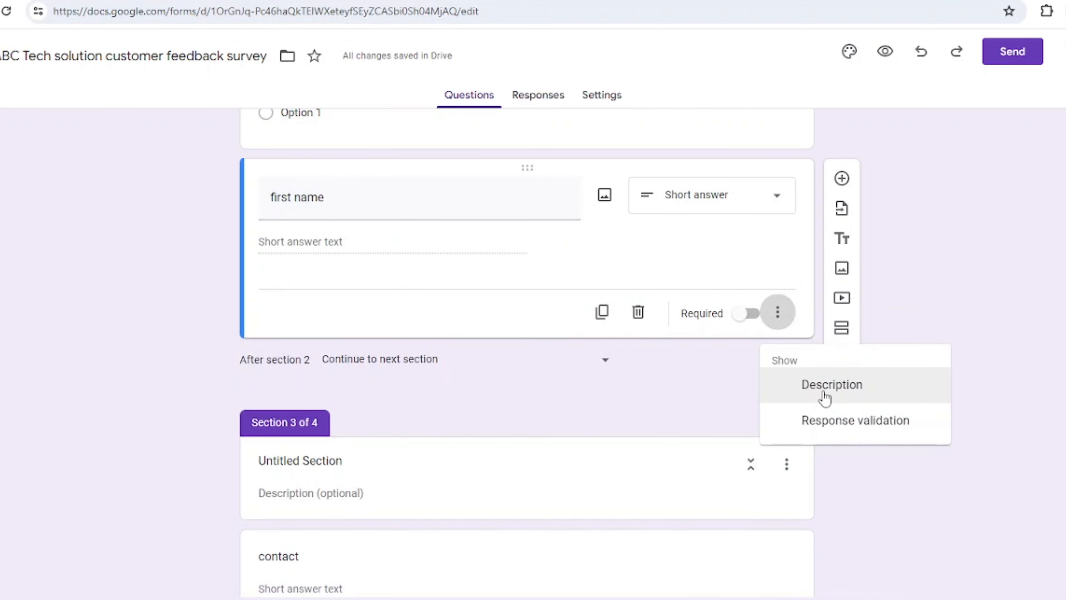
{"action": "left_click", "coordinate": [825, 395]}
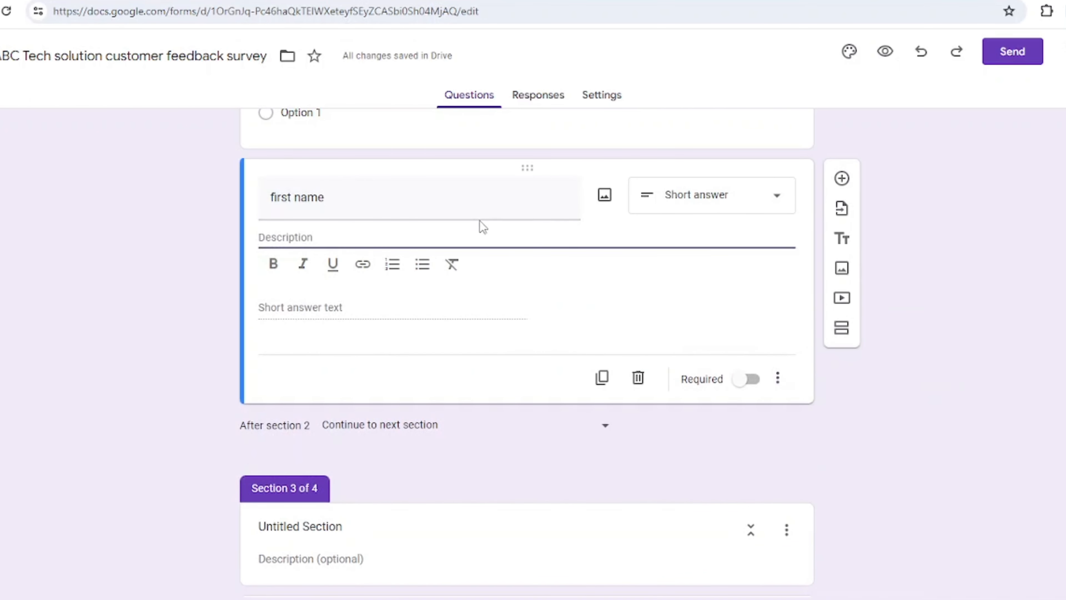
{"action": "left_click", "coordinate": [337, 202]}
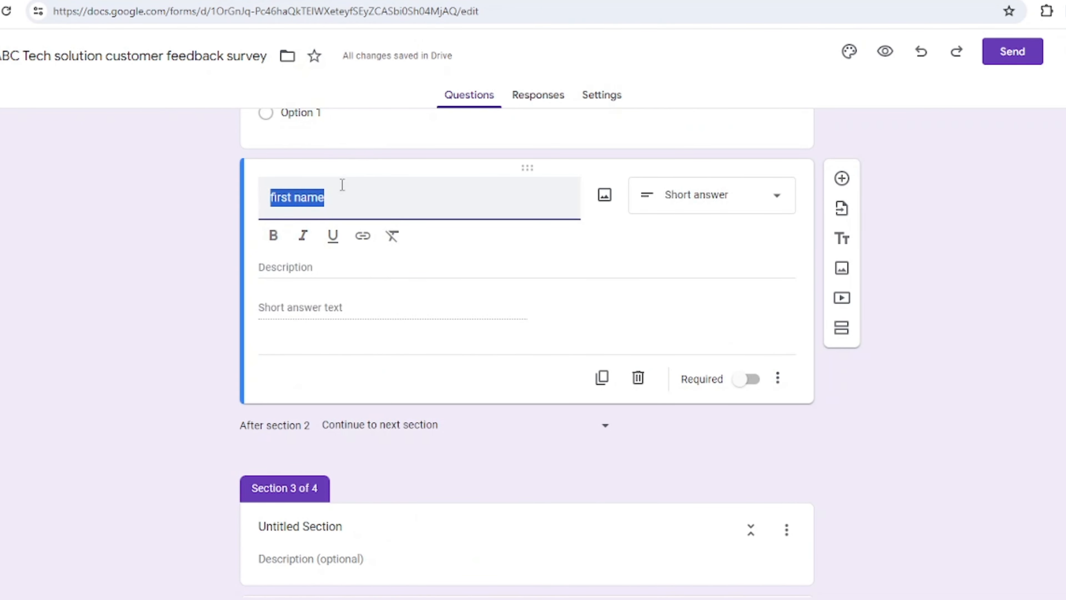
{"action": "type", "text": "employ"}
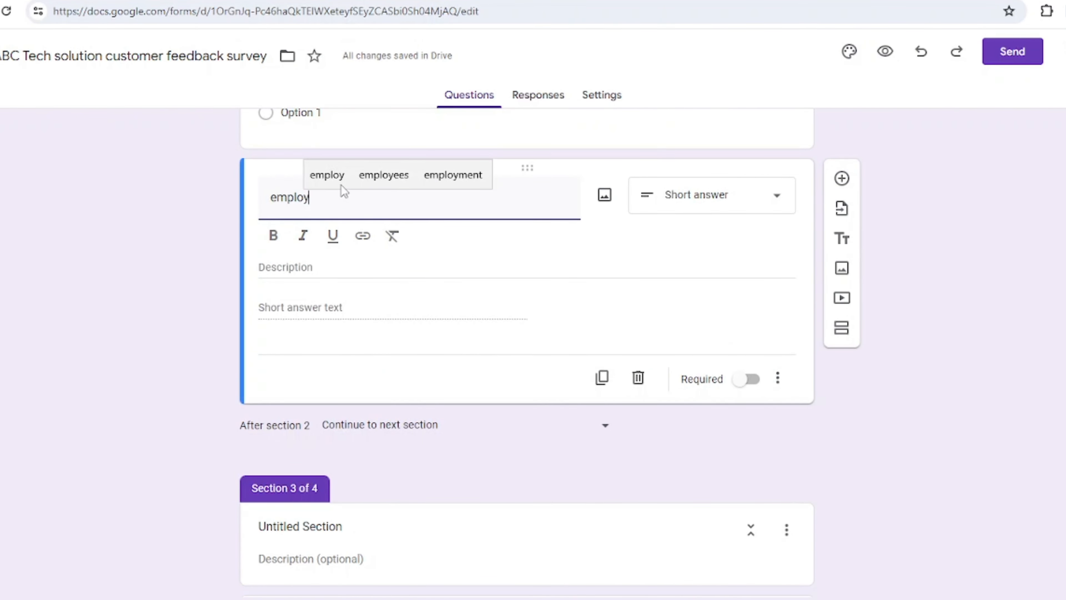
{"action": "type", "text": "ee dem"}
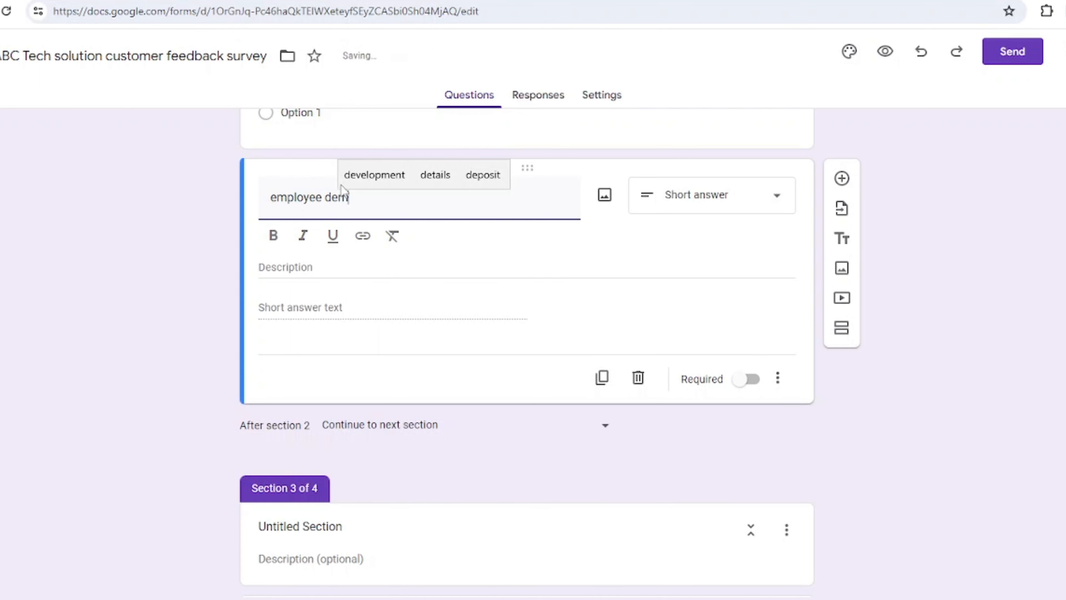
{"action": "type", "text": "ograp"}
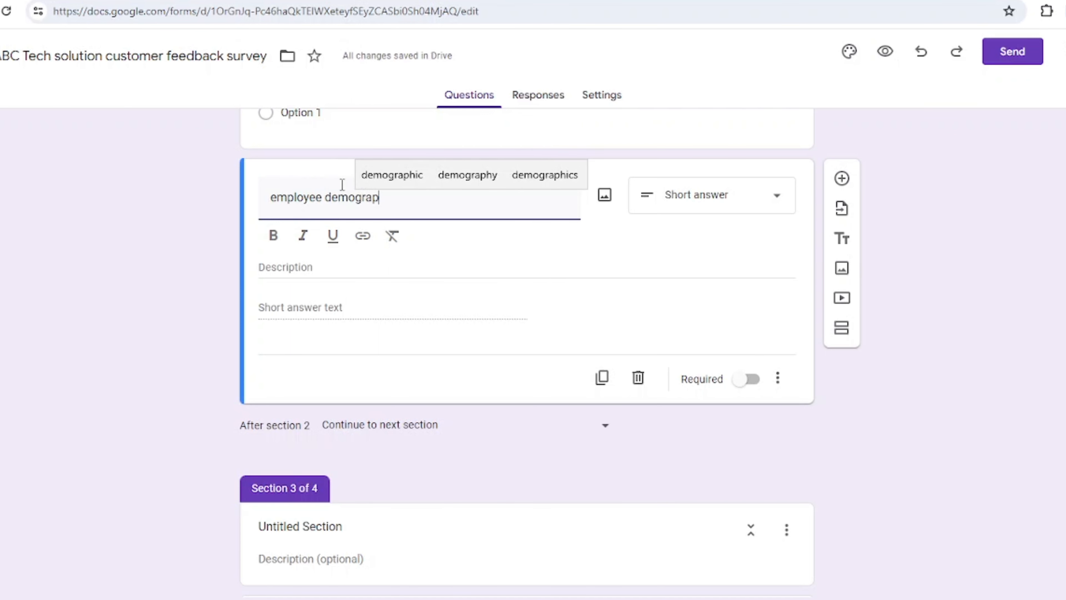
{"action": "type", "text": "hic"}
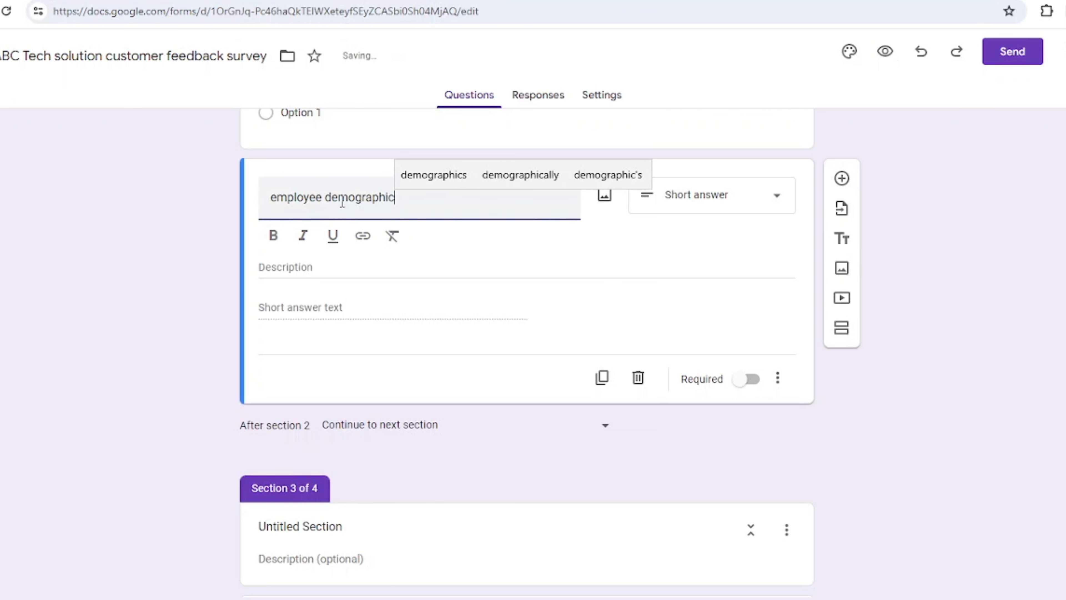
- Set the employee demographic question's description to "please provide some basic information about yourself. This information will help us understand the demographic of our workforce"
{"action": "left_click", "coordinate": [325, 266]}
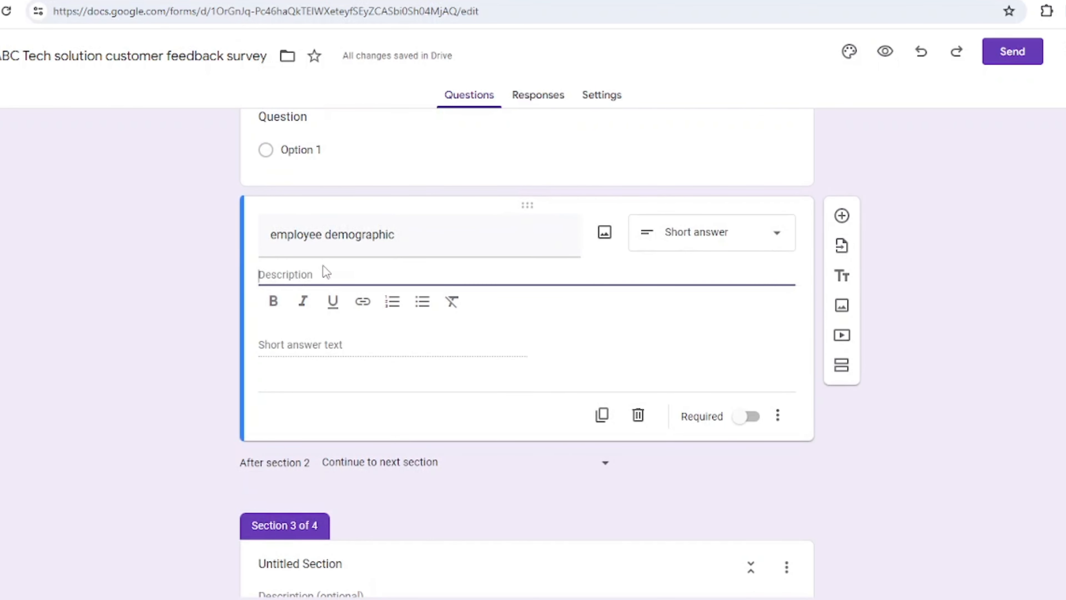
{"action": "type", "text": "please"}
{"action": "left_click_drag", "start_coordinate": [294, 276], "coordinate": [248, 276]}
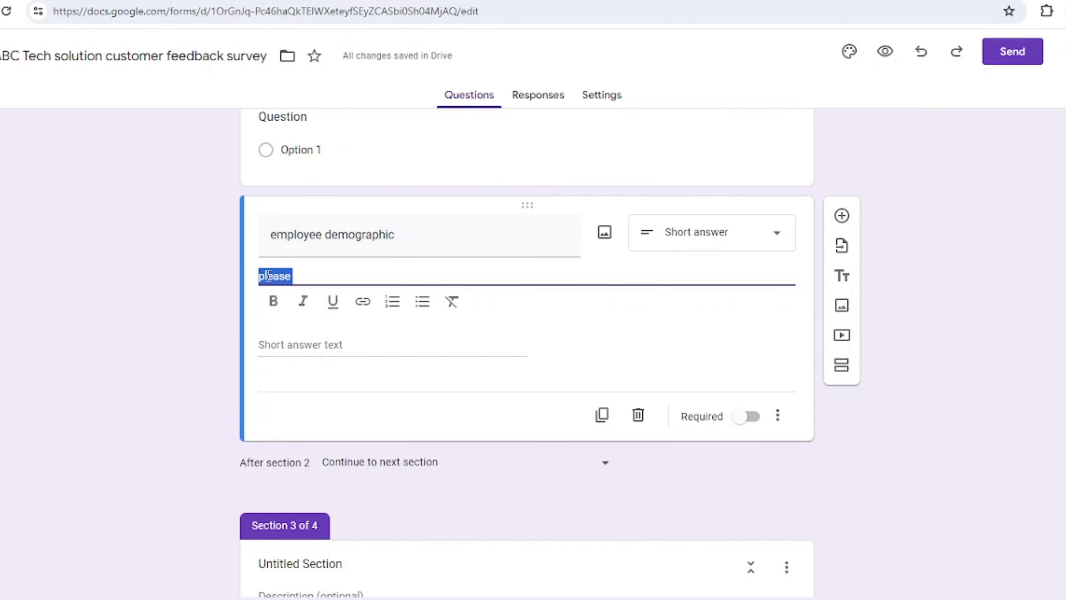
{"action": "type", "text": "please provide some basic information about yourself.this information will help us understand the demographic of our workforce"}
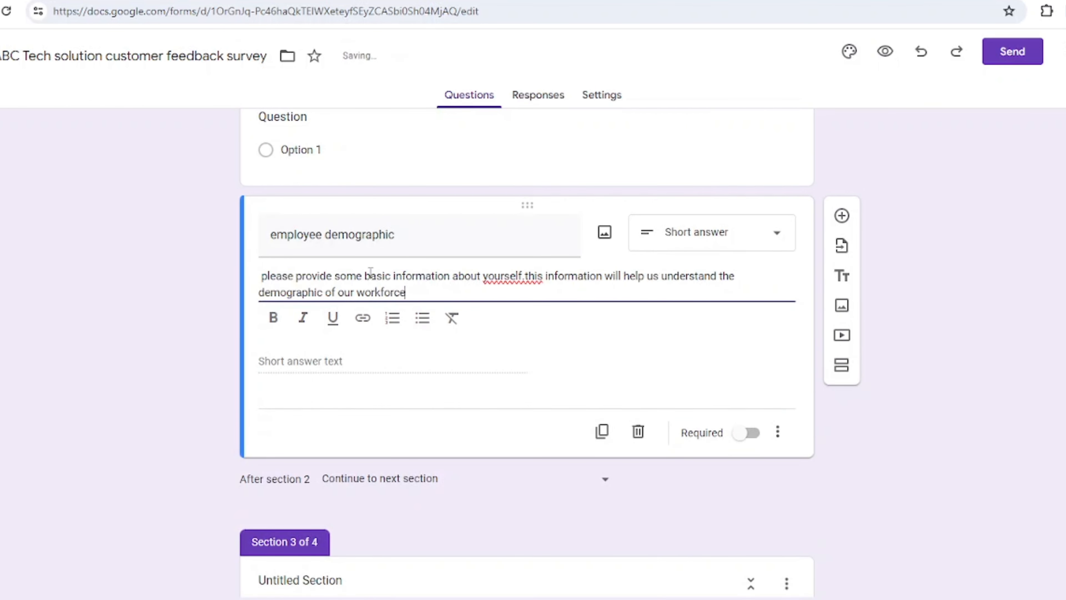
{"action": "right_click", "coordinate": [510, 277]}
{"action": "left_click", "coordinate": [557, 296]}
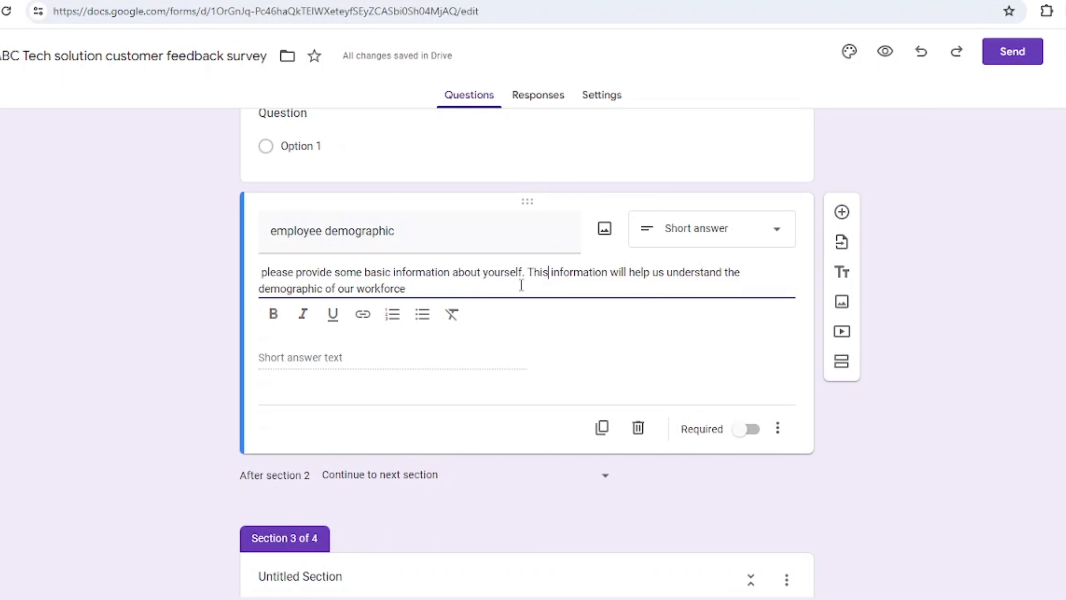
- Retitle section 3's likelihood question "what is your age" and add the questions "what is your gender" and "what is your department"
{"action": "type", "text": "what"}
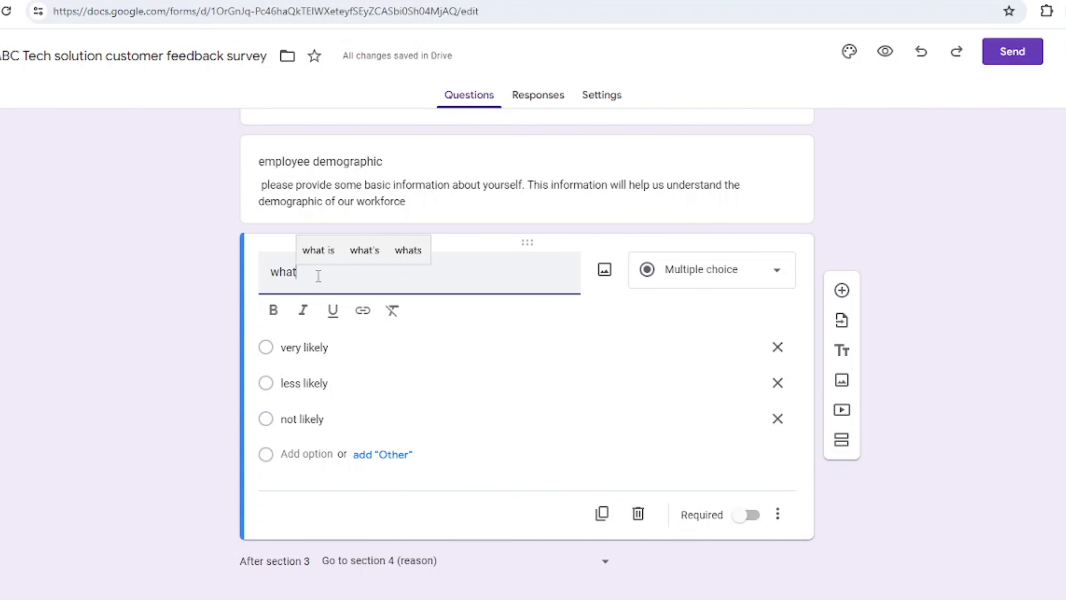
{"action": "type", "text": " is your a"}
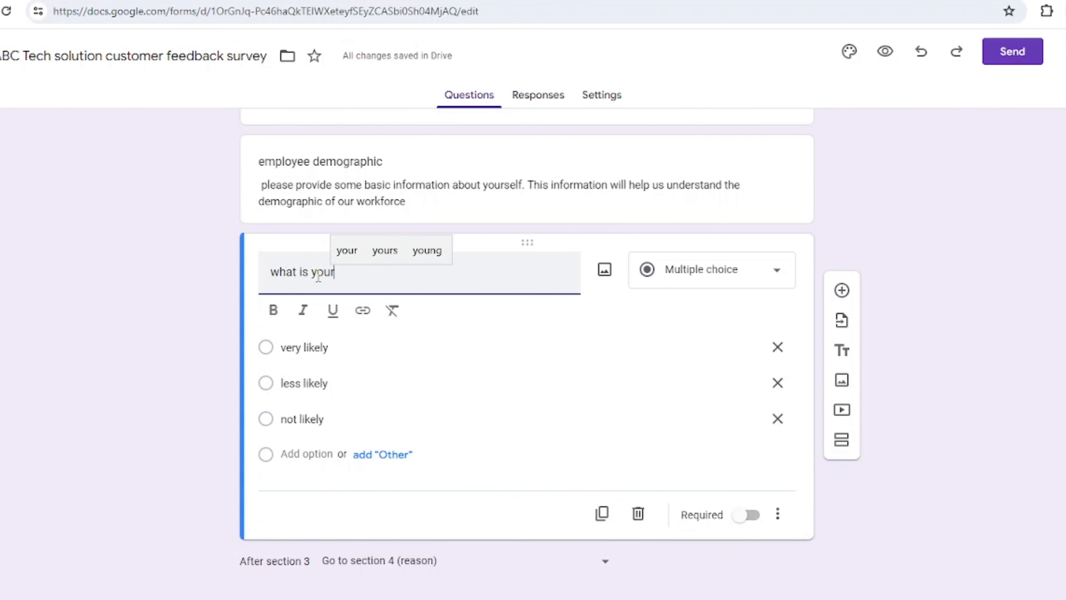
{"action": "type", "text": "g"}
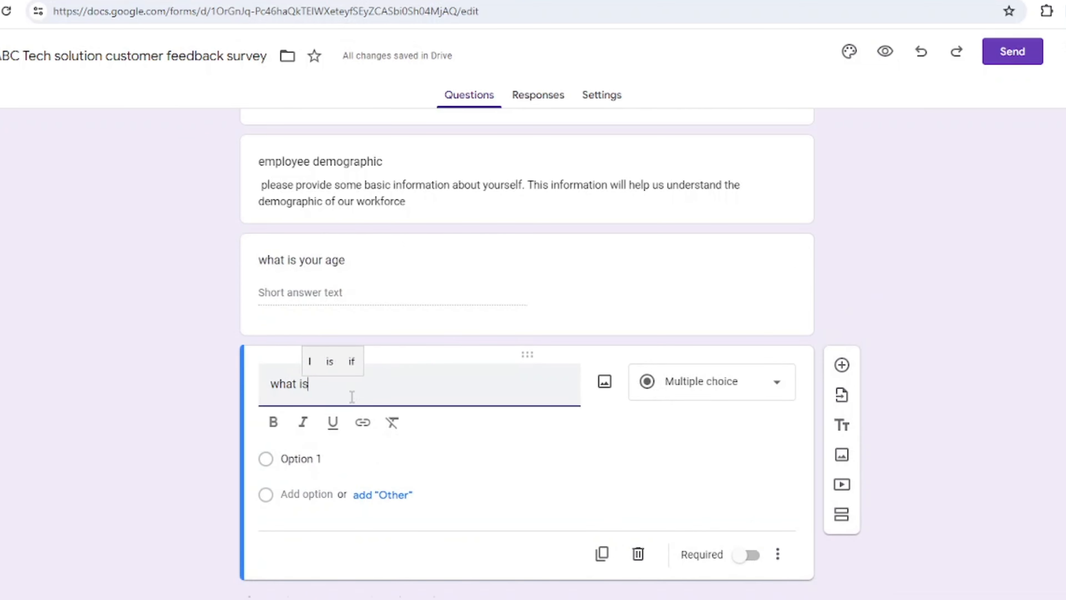
{"action": "type", "text": "s your"}
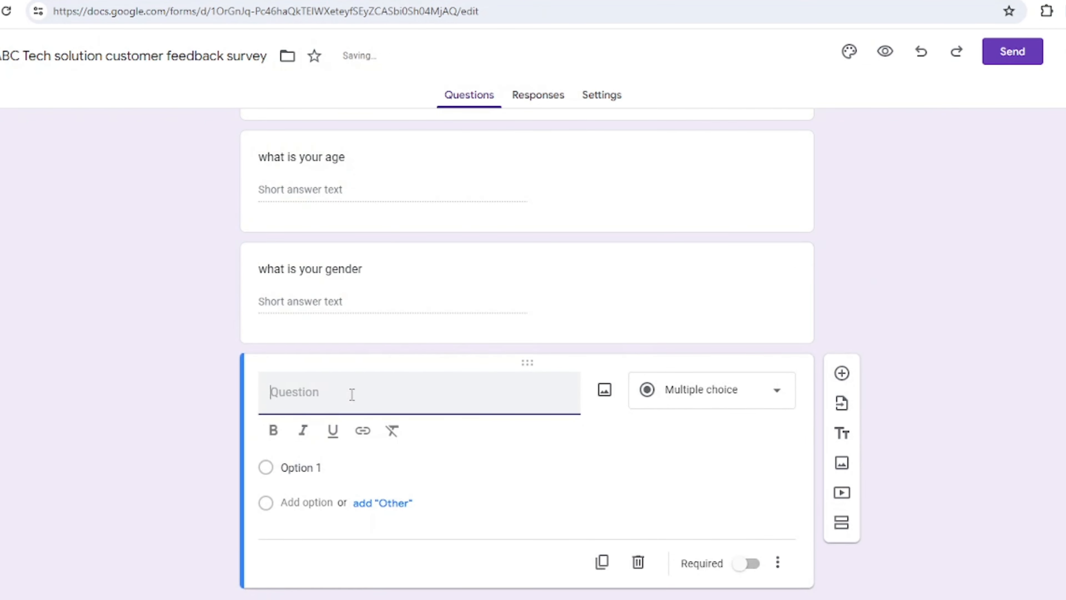
{"action": "type", "text": "what is your department"}
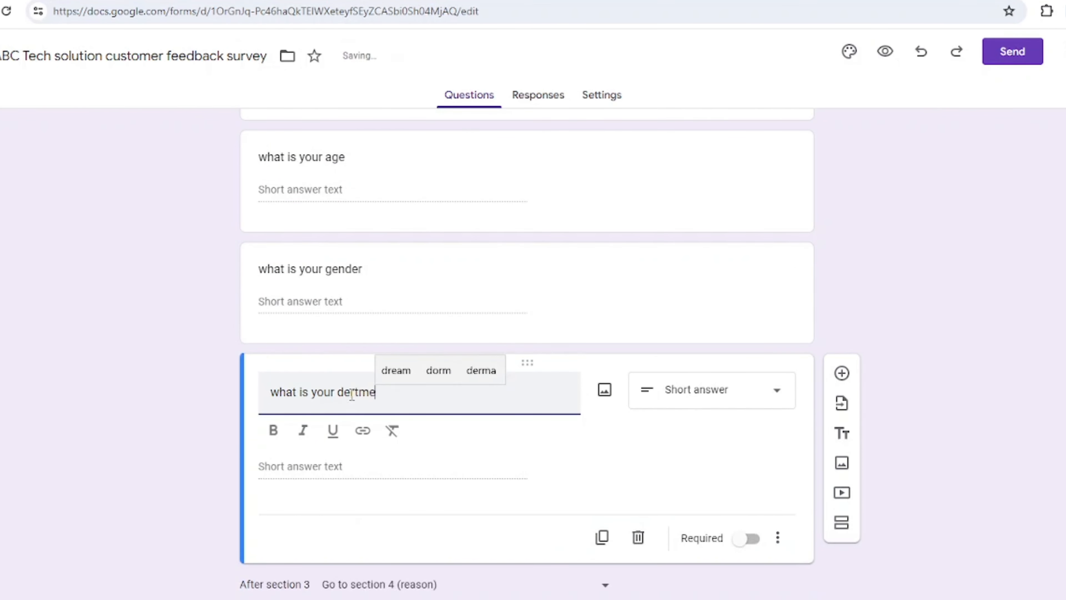
{"action": "left_click", "coordinate": [492, 317]}
{"action": "scroll", "coordinate": [492, 317], "scroll_direction": "up", "scroll_amount": 4}
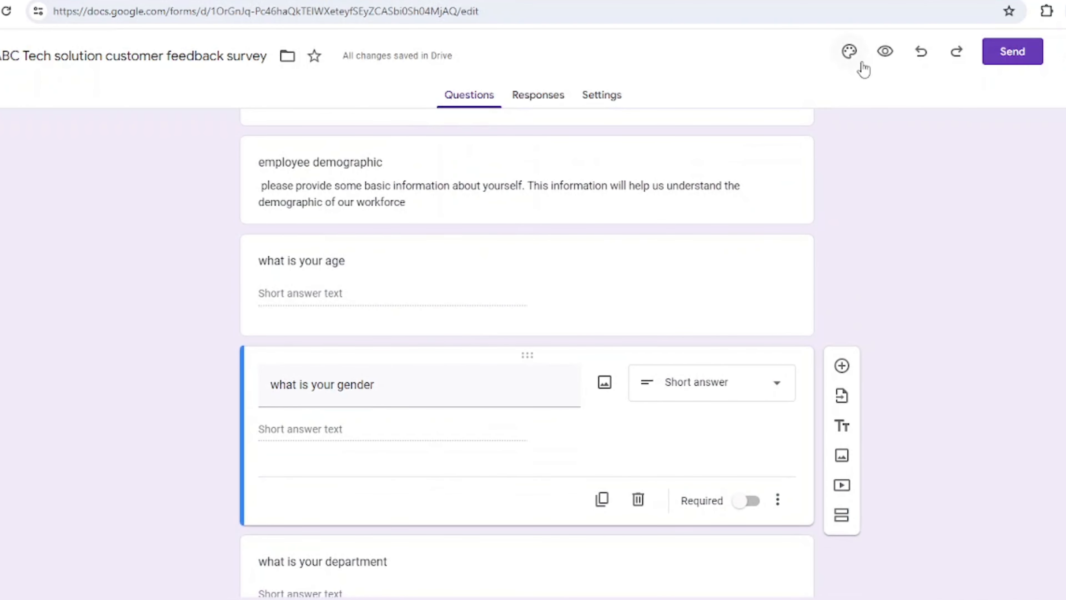
- Open the form's theme customization and look through the fonts available for the header text
{"action": "left_click", "coordinate": [849, 53]}
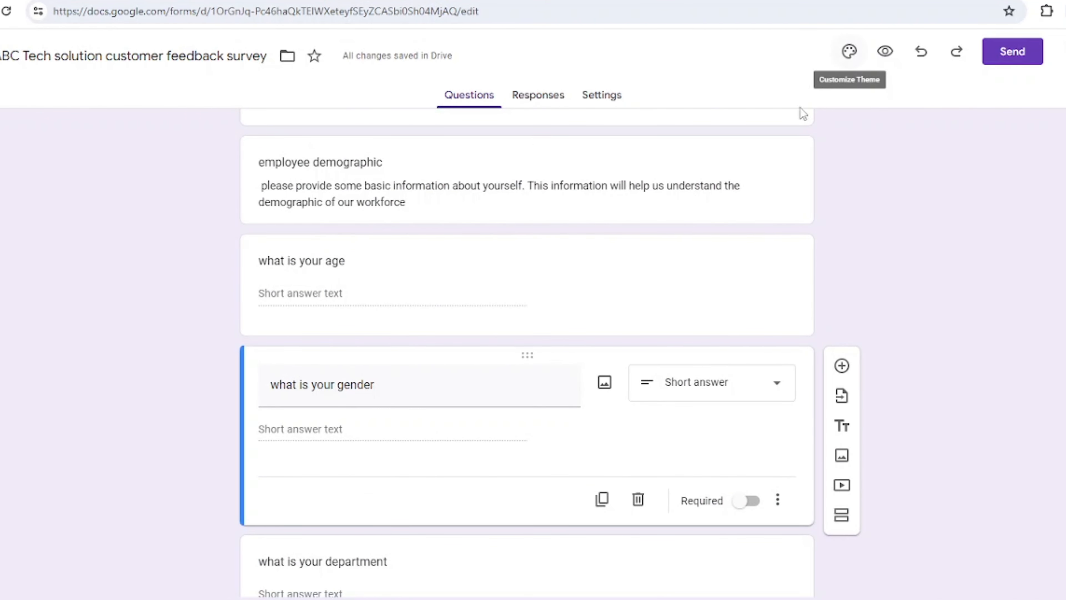
{"action": "scroll", "coordinate": [987, 369], "scroll_direction": "down", "scroll_amount": 2}
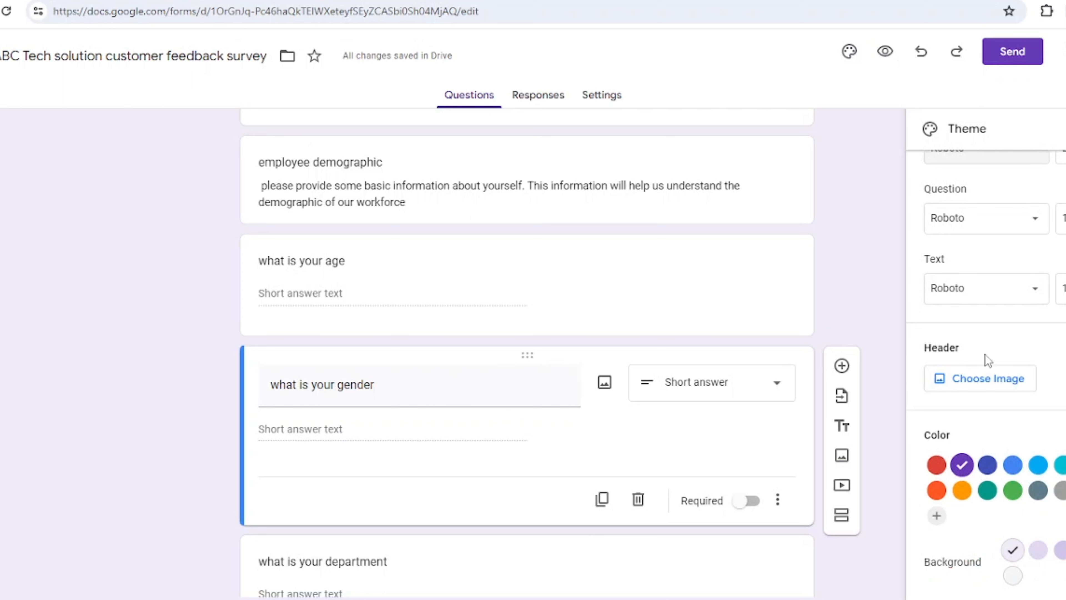
{"action": "left_click", "coordinate": [849, 52]}
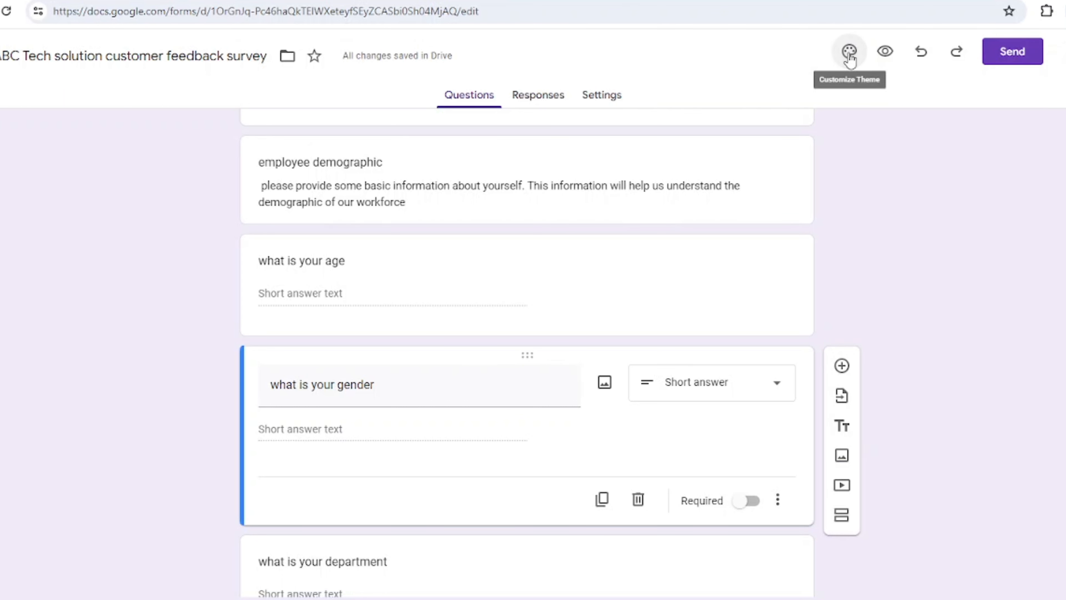
{"action": "left_click", "coordinate": [849, 52]}
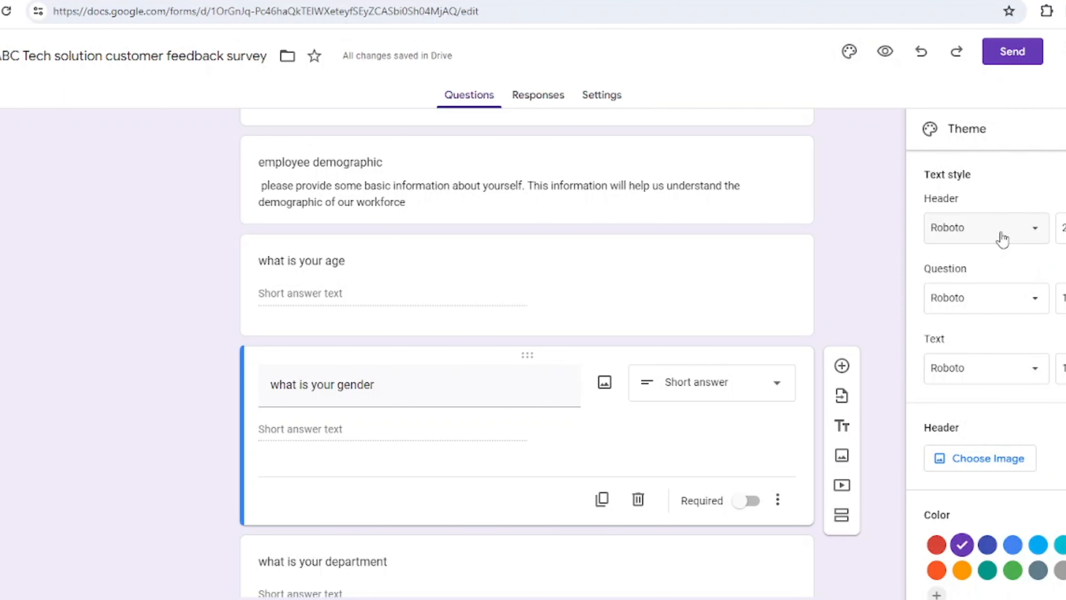
{"action": "left_click", "coordinate": [1035, 229]}
{"action": "left_click", "coordinate": [1036, 230]}
{"action": "left_click", "coordinate": [1036, 230]}
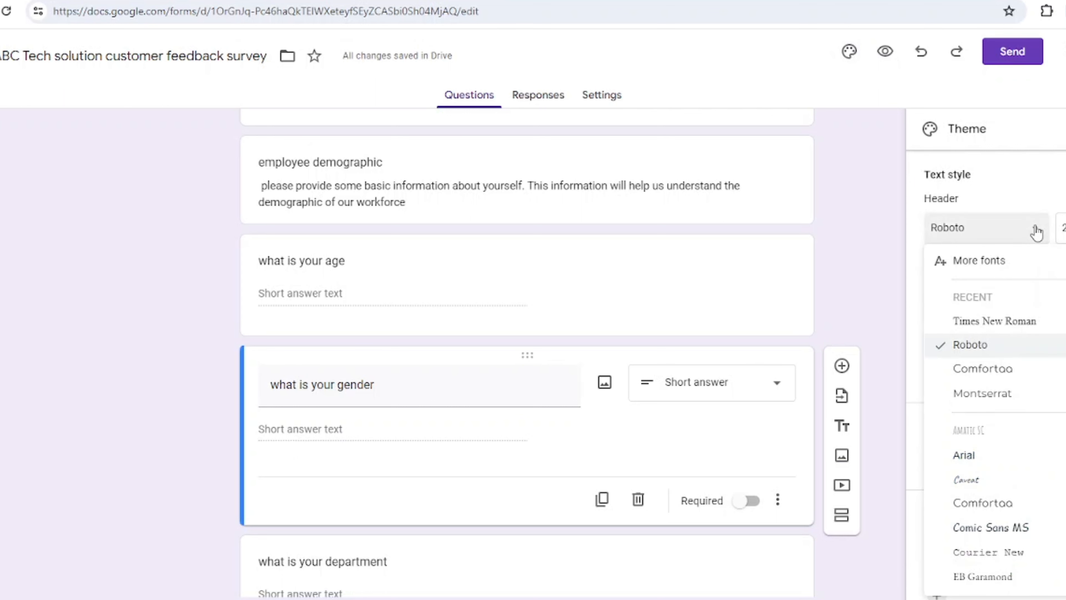
{"action": "left_click", "coordinate": [1038, 231]}
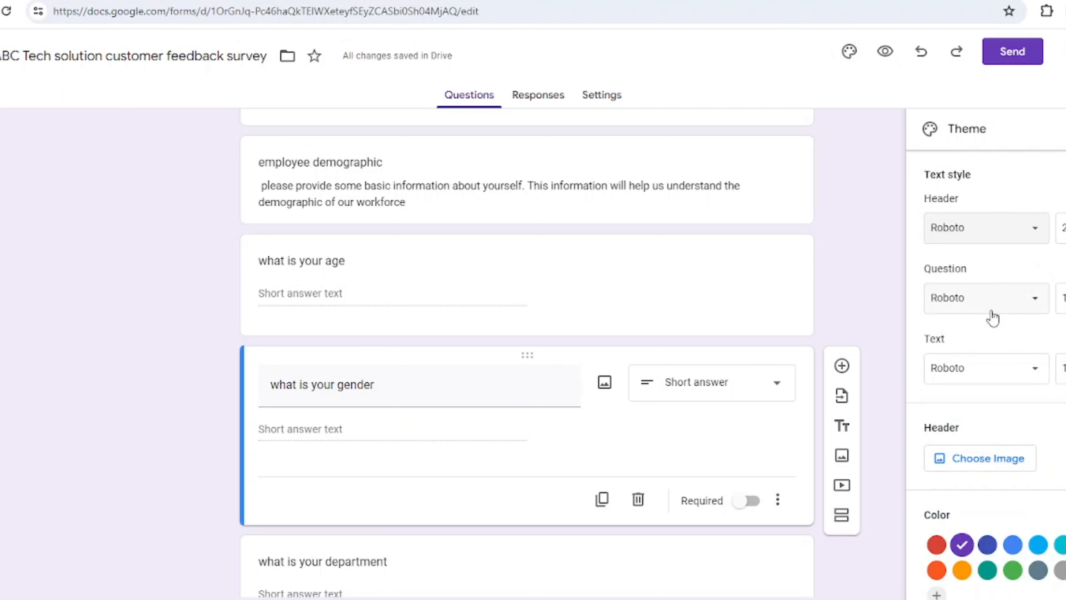
- Browse the Work and School header images available for the form's theme
{"action": "scroll", "coordinate": [988, 300], "scroll_direction": "down", "scroll_amount": 2}
{"action": "left_click", "coordinate": [988, 378]}
{"action": "scroll", "coordinate": [512, 357], "scroll_direction": "down", "scroll_amount": 8}
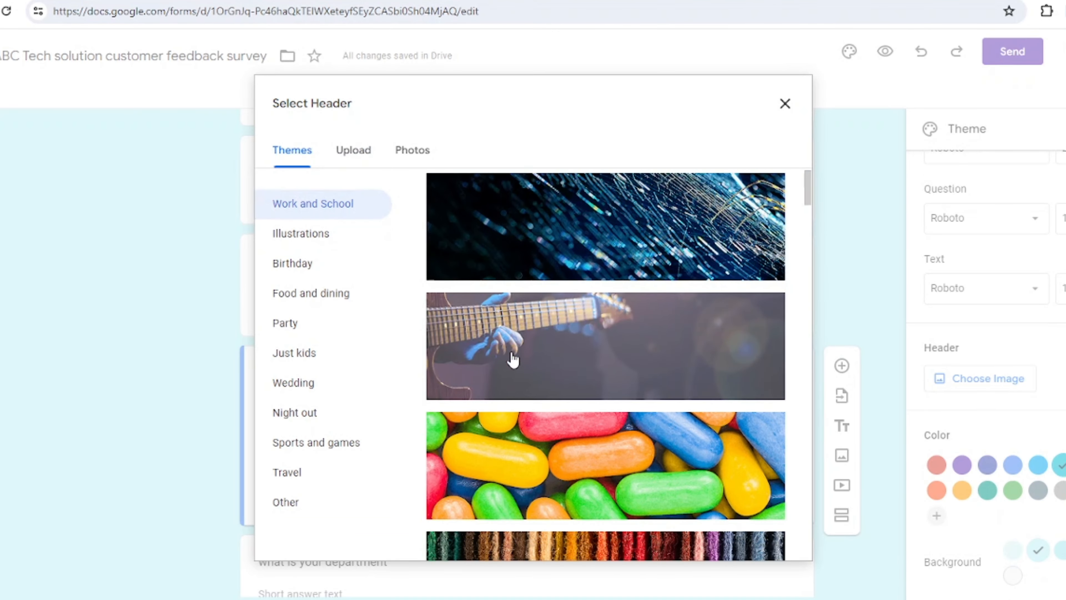
{"action": "scroll", "coordinate": [511, 357], "scroll_direction": "down", "scroll_amount": 3}
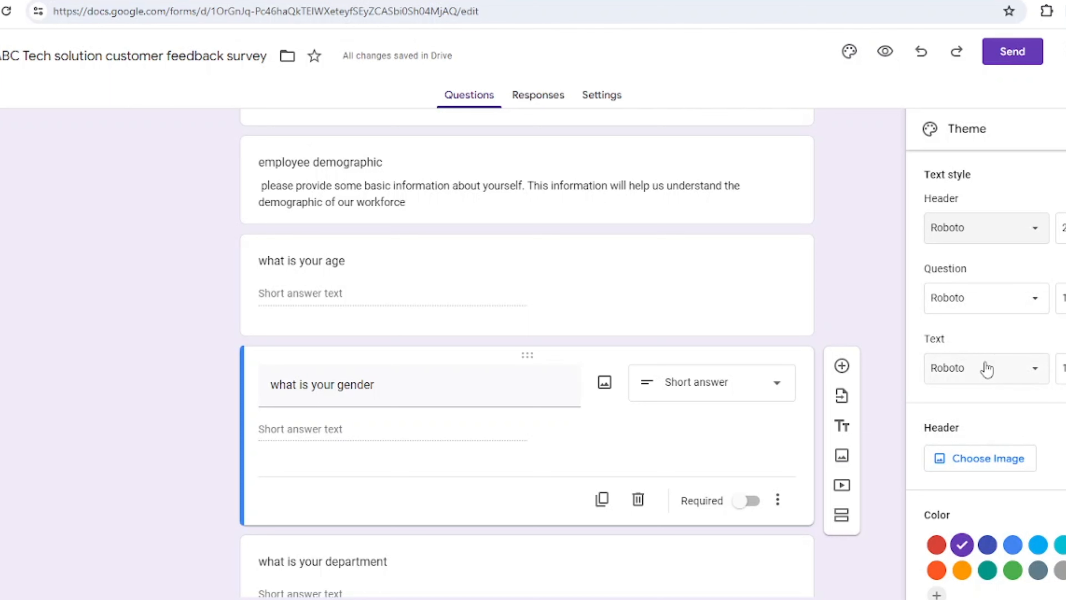
- Try red, purple and indigo as the form's theme color and set it to cyan
{"action": "scroll", "coordinate": [986, 362], "scroll_direction": "down", "scroll_amount": 2}
{"action": "left_click", "coordinate": [936, 465]}
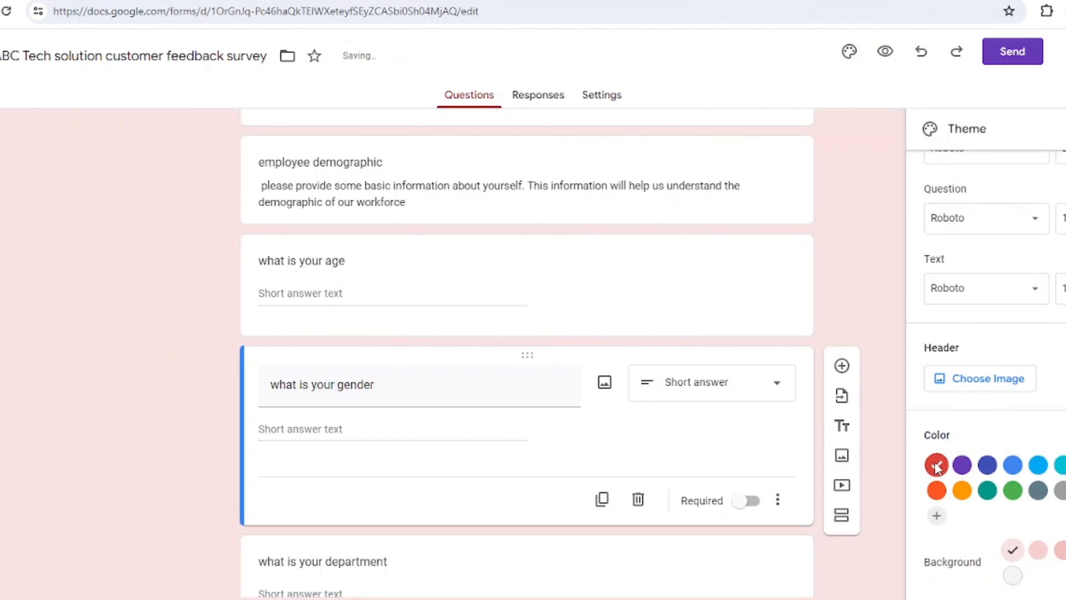
{"action": "left_click", "coordinate": [962, 464]}
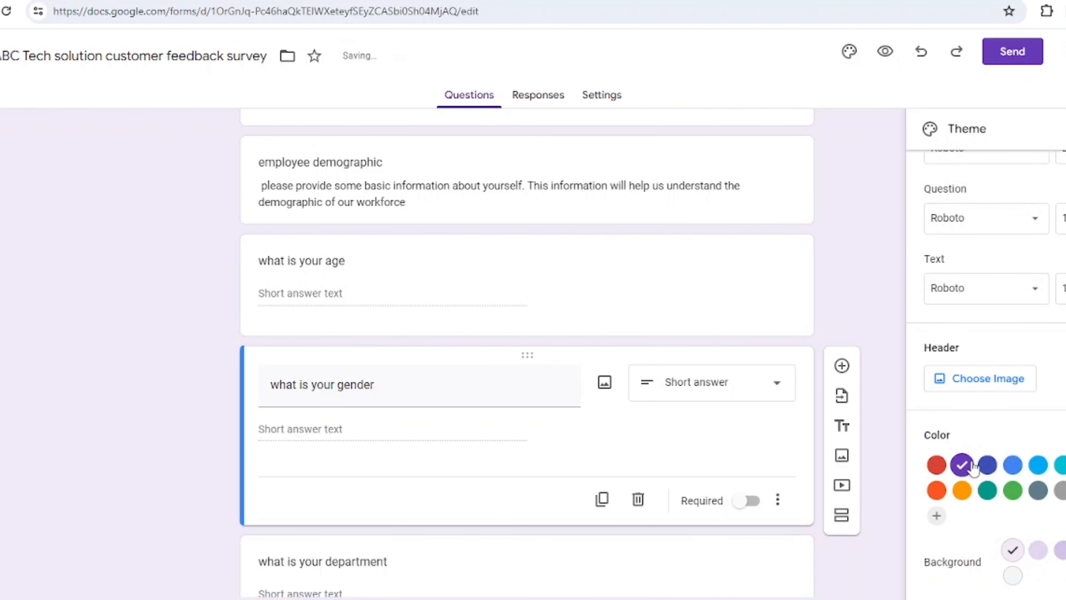
{"action": "left_click", "coordinate": [992, 469]}
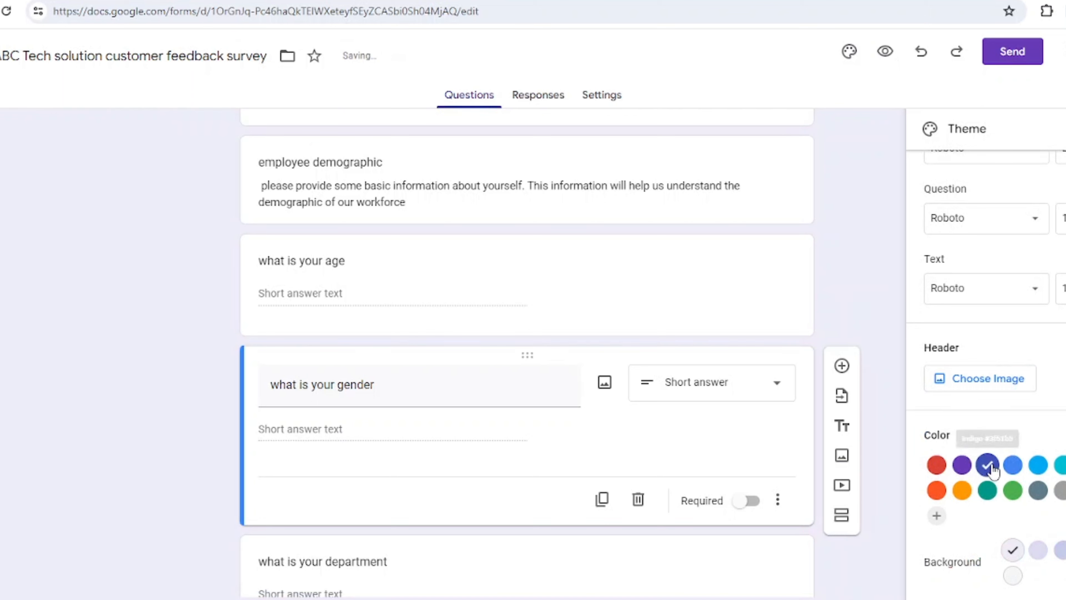
{"action": "left_click", "coordinate": [1060, 466]}
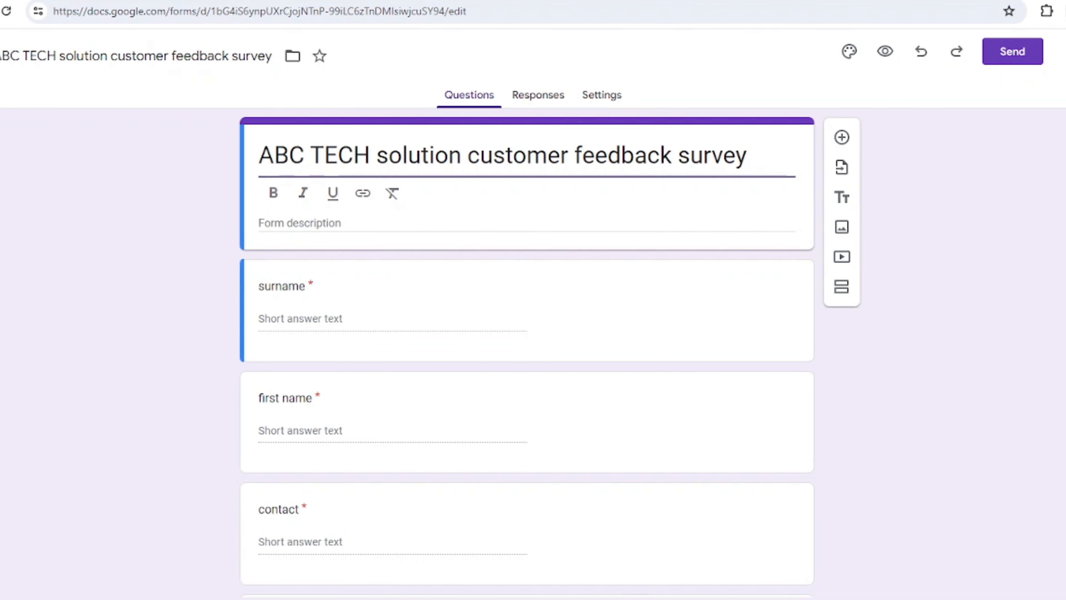
{"action": "scroll", "coordinate": [472, 382], "scroll_direction": "down", "scroll_amount": 5}
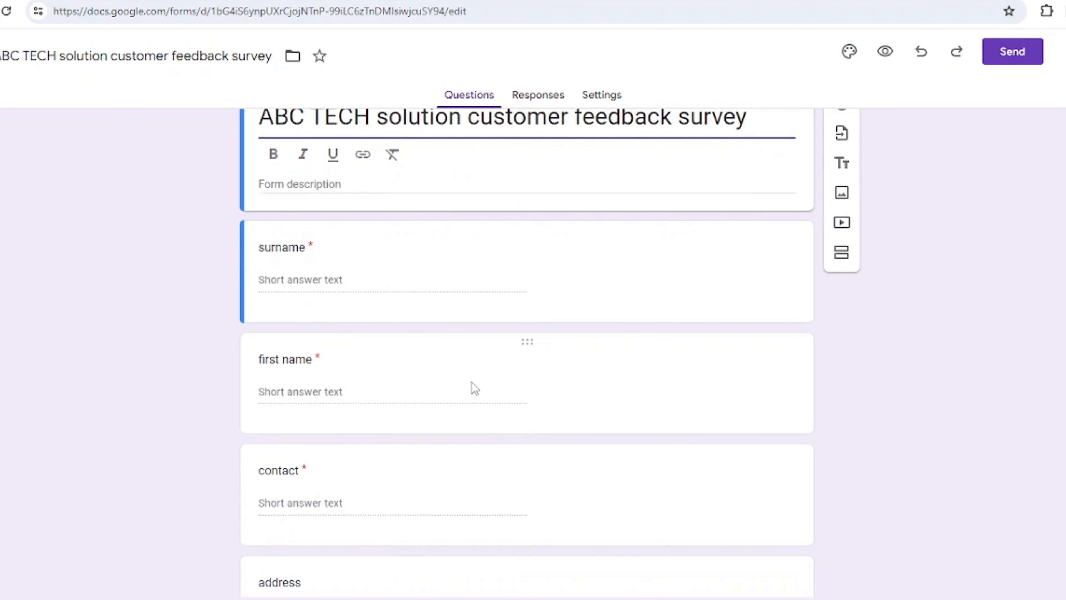
- Review the survey's questions in the editor and in the respondent preview of the form
{"action": "scroll", "coordinate": [472, 383], "scroll_direction": "down", "scroll_amount": 1}
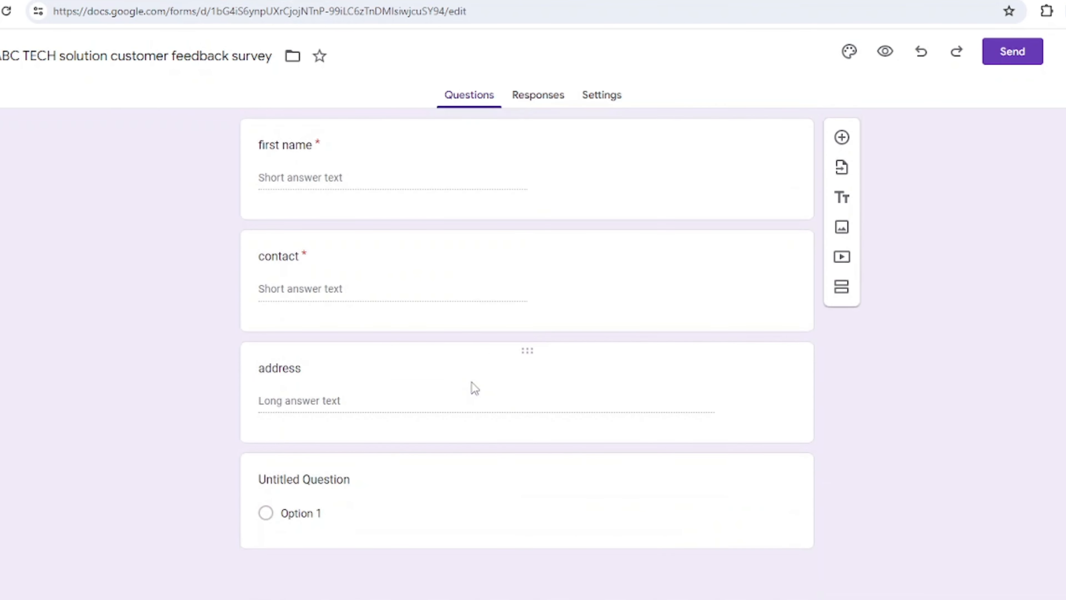
{"action": "scroll", "coordinate": [472, 383], "scroll_direction": "up", "scroll_amount": 5}
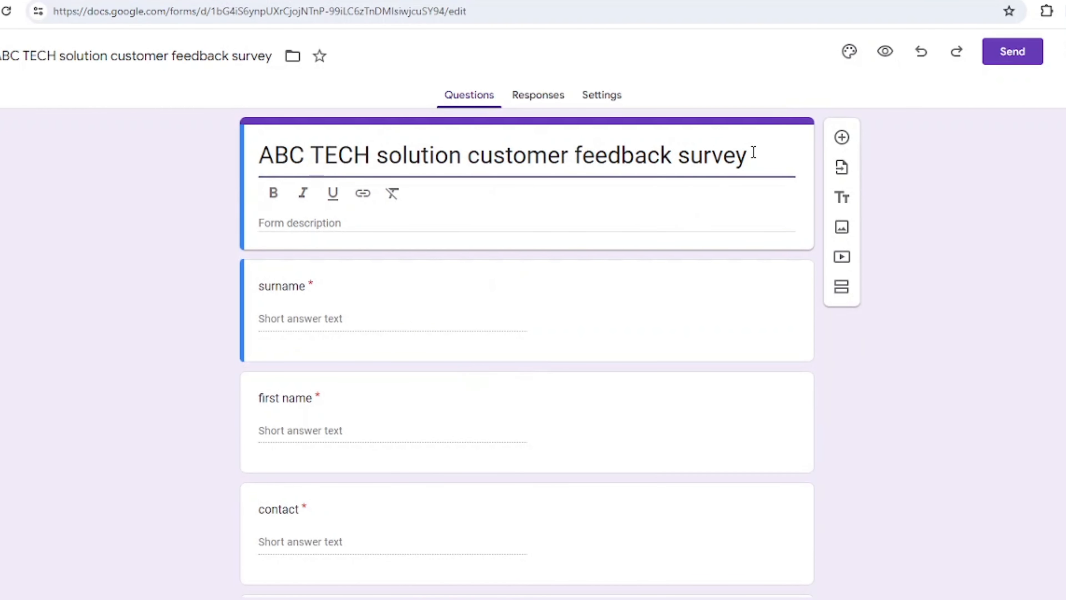
{"action": "left_click", "coordinate": [885, 55]}
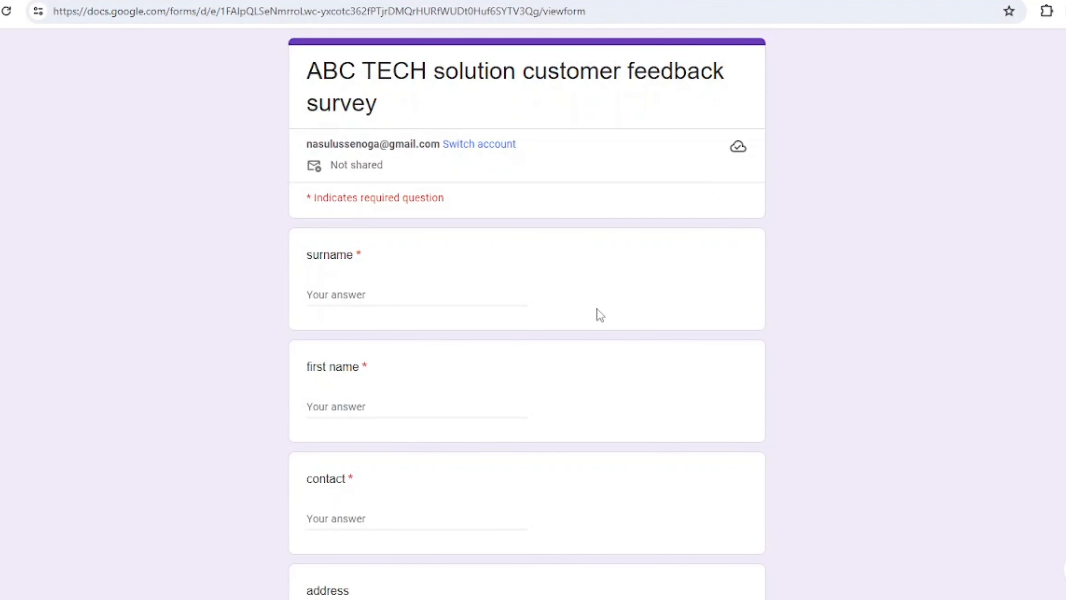
{"action": "scroll", "coordinate": [487, 410], "scroll_direction": "down", "scroll_amount": 6}
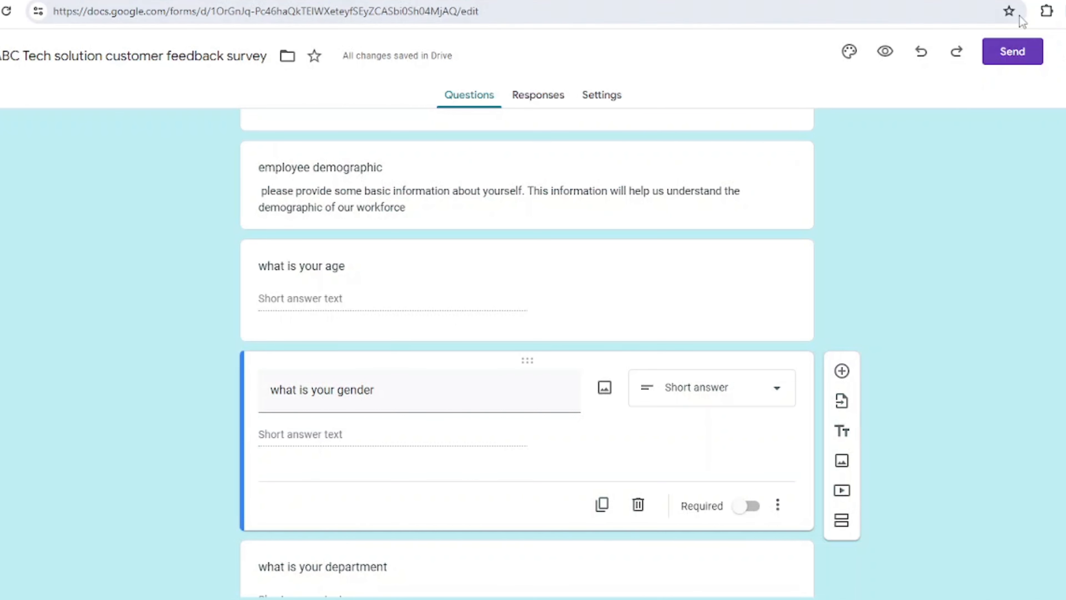
- Prepare an email invitation to the form with the recipient's email address and the message "please fill out this form with attention"
{"action": "left_click", "coordinate": [1016, 56]}
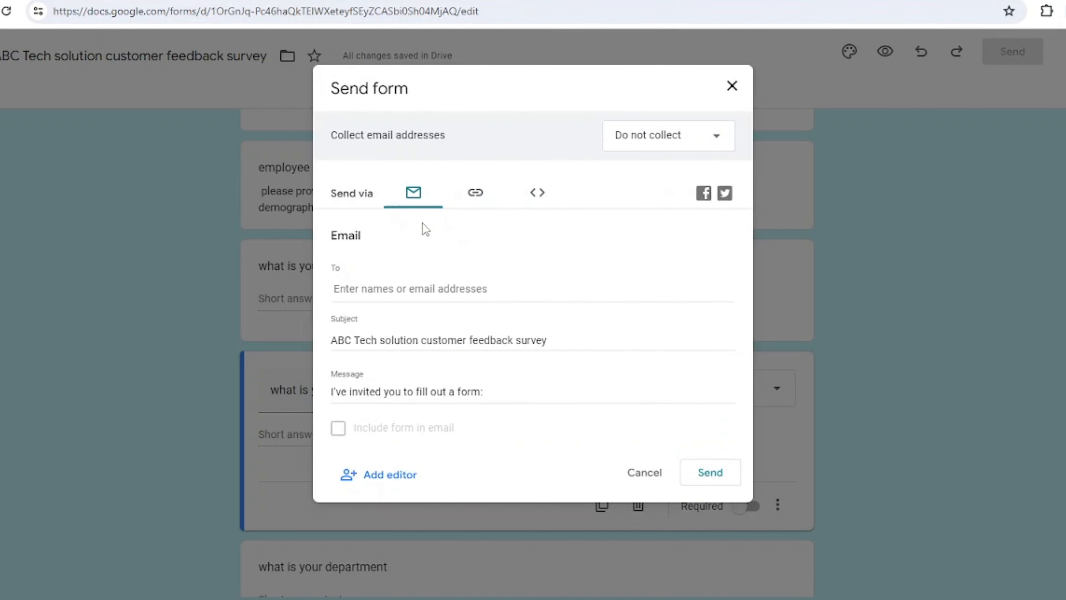
{"action": "triple_click", "coordinate": [490, 393]}
{"action": "type", "text": "please fi"}
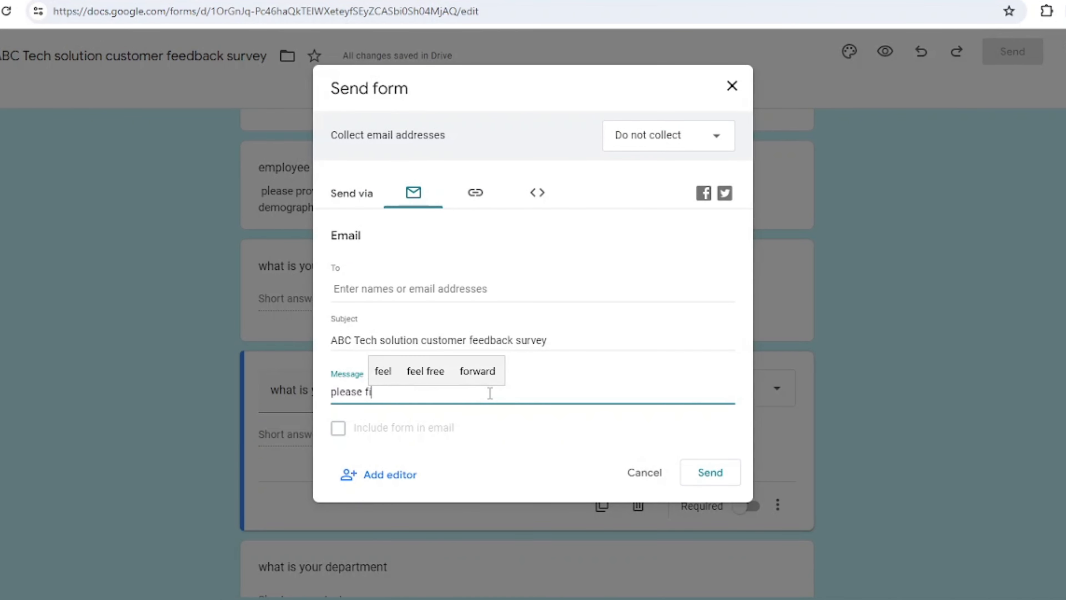
{"action": "type", "text": "ll out "}
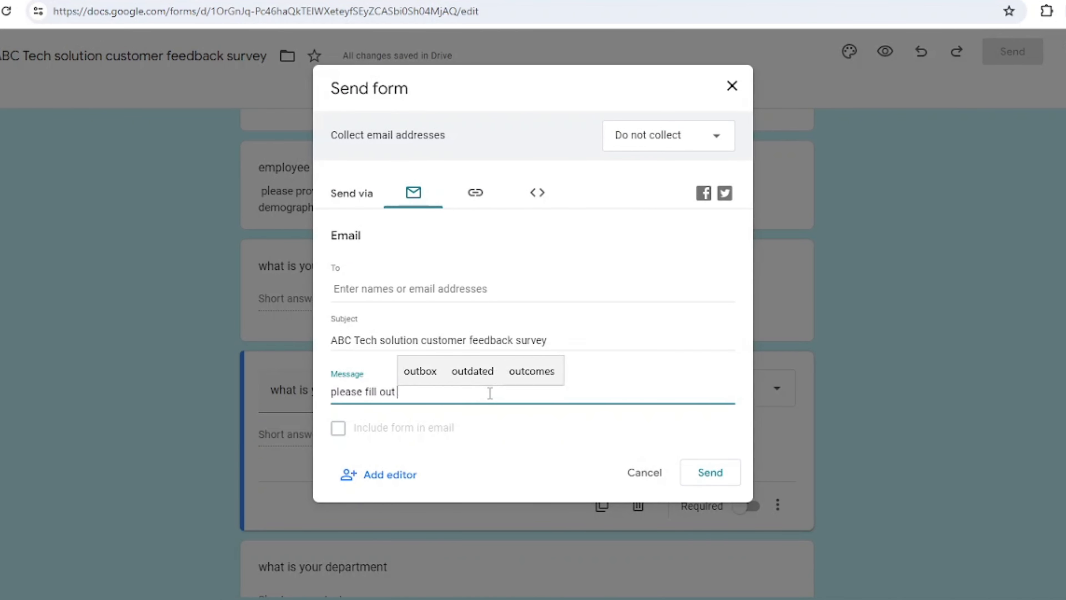
{"action": "type", "text": "this form "}
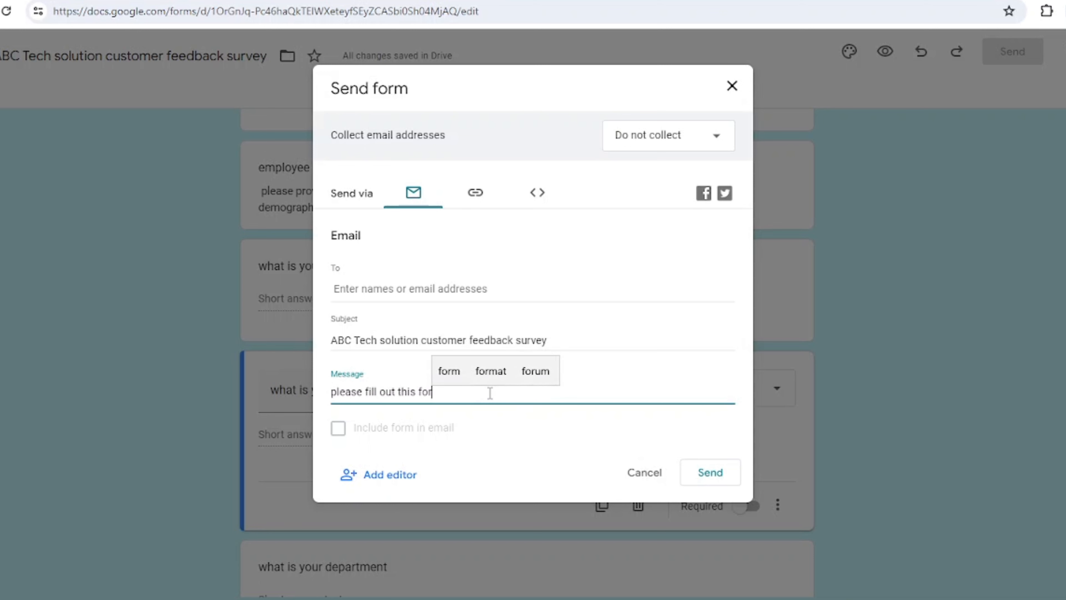
{"action": "type", "text": "with attention"}
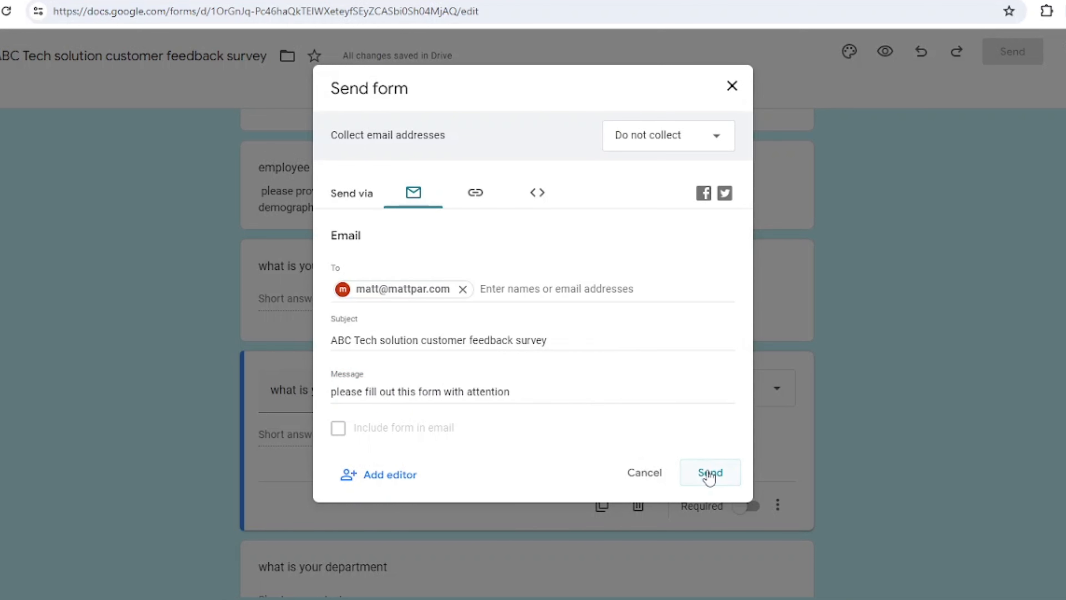
- Keep email address collection at "Do not collect" and send the form invitation by email
{"action": "left_click", "coordinate": [719, 142]}
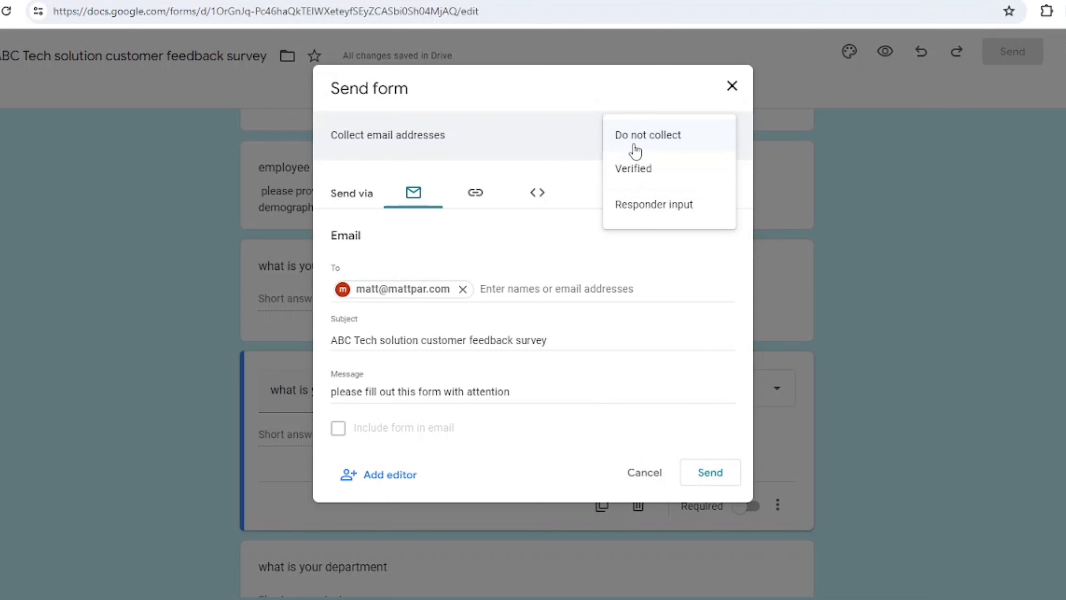
{"action": "left_click", "coordinate": [607, 143]}
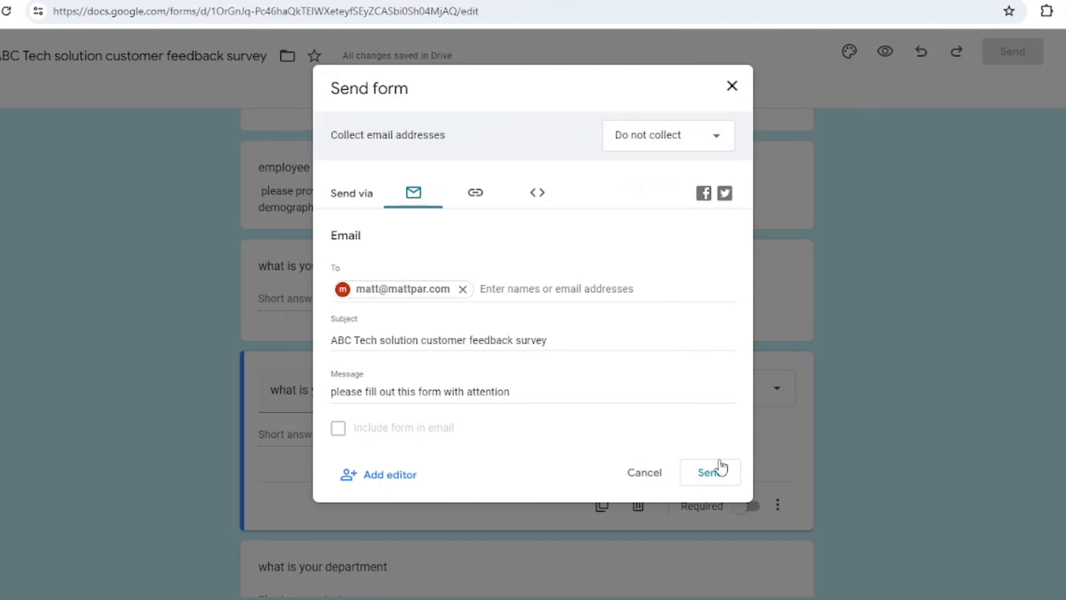
{"action": "left_click", "coordinate": [713, 475]}
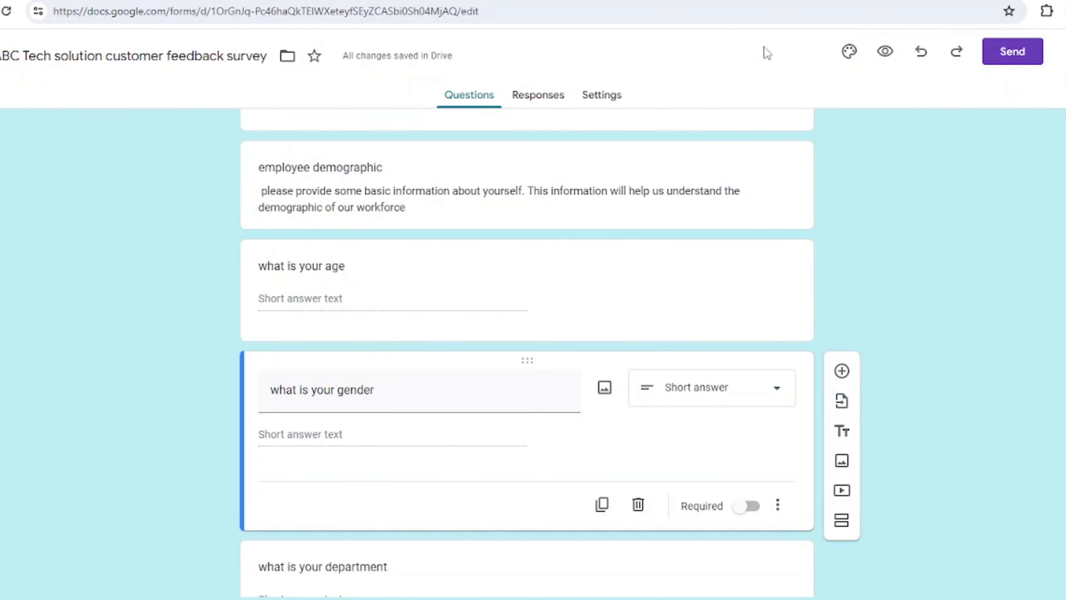
- Get the form's shareable link, shorten its URL and copy it
{"action": "left_click", "coordinate": [1018, 53]}
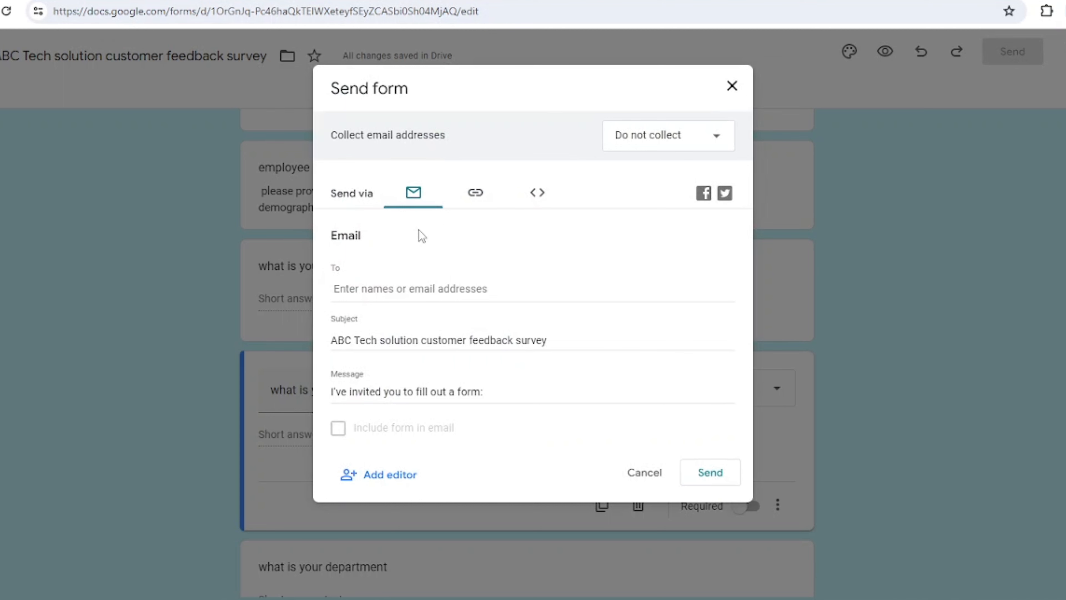
{"action": "left_click", "coordinate": [481, 198]}
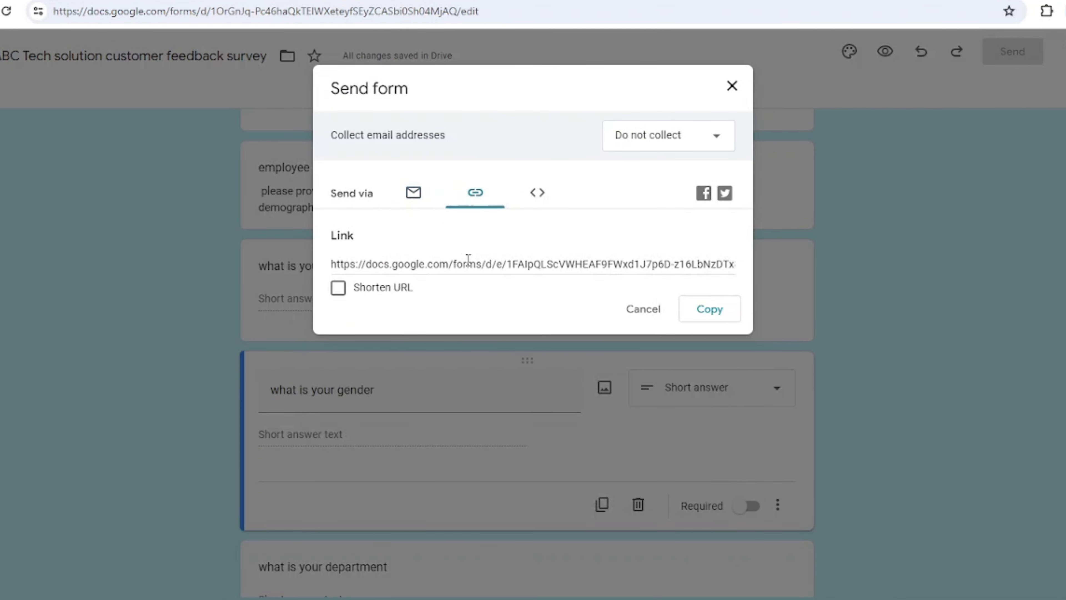
{"action": "scroll", "coordinate": [644, 256], "scroll_direction": "right", "scroll_amount": 2}
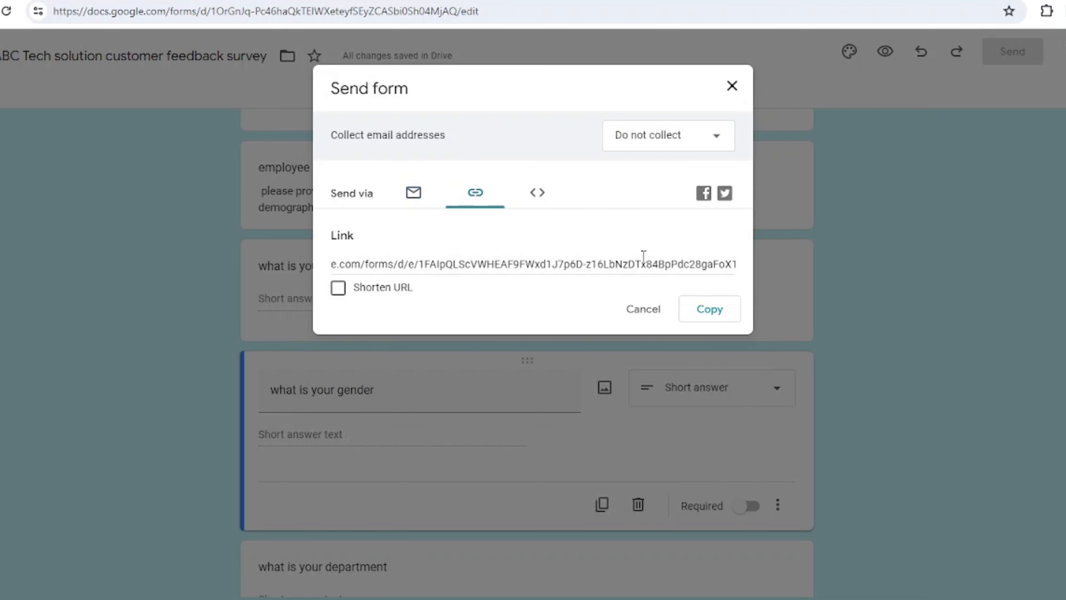
{"action": "scroll", "coordinate": [644, 256], "scroll_direction": "right", "scroll_amount": 2}
{"action": "scroll", "coordinate": [644, 256], "scroll_direction": "left", "scroll_amount": 4}
{"action": "left_click", "coordinate": [653, 265]}
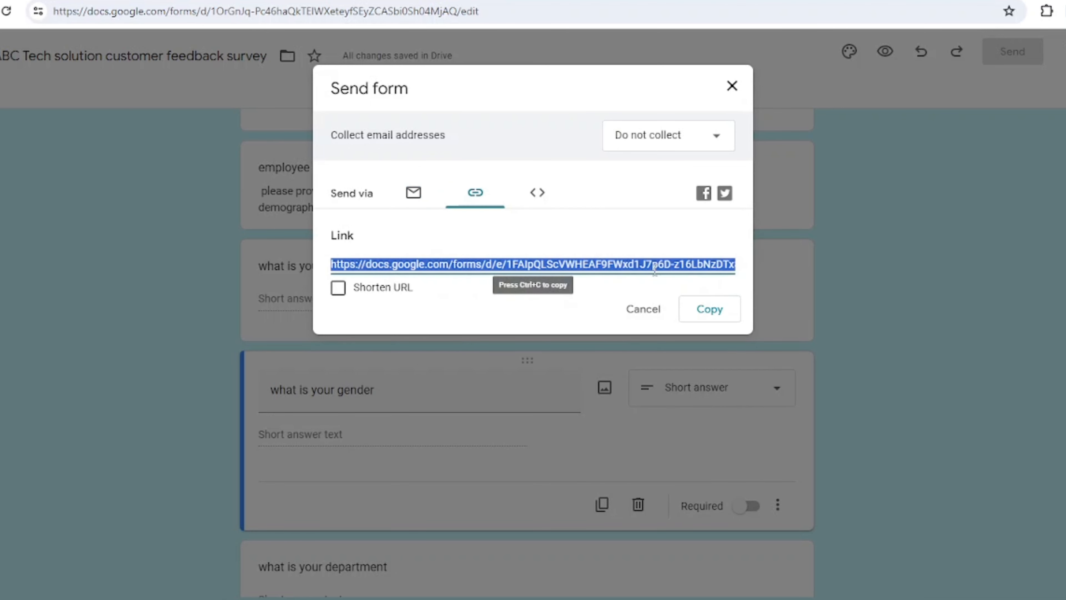
{"action": "left_click", "coordinate": [339, 289]}
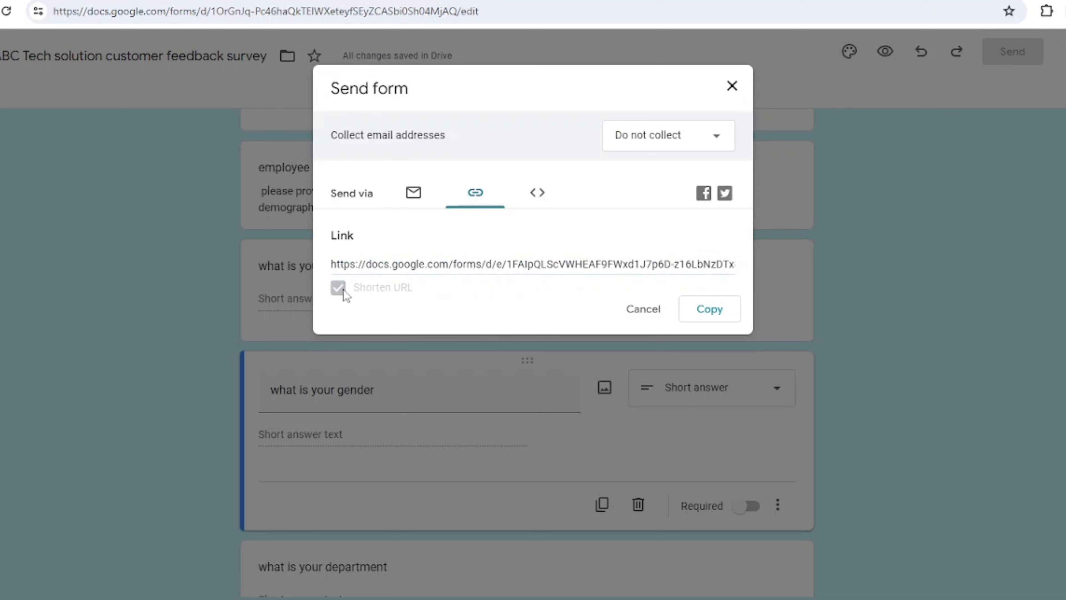
{"action": "left_click", "coordinate": [709, 309]}
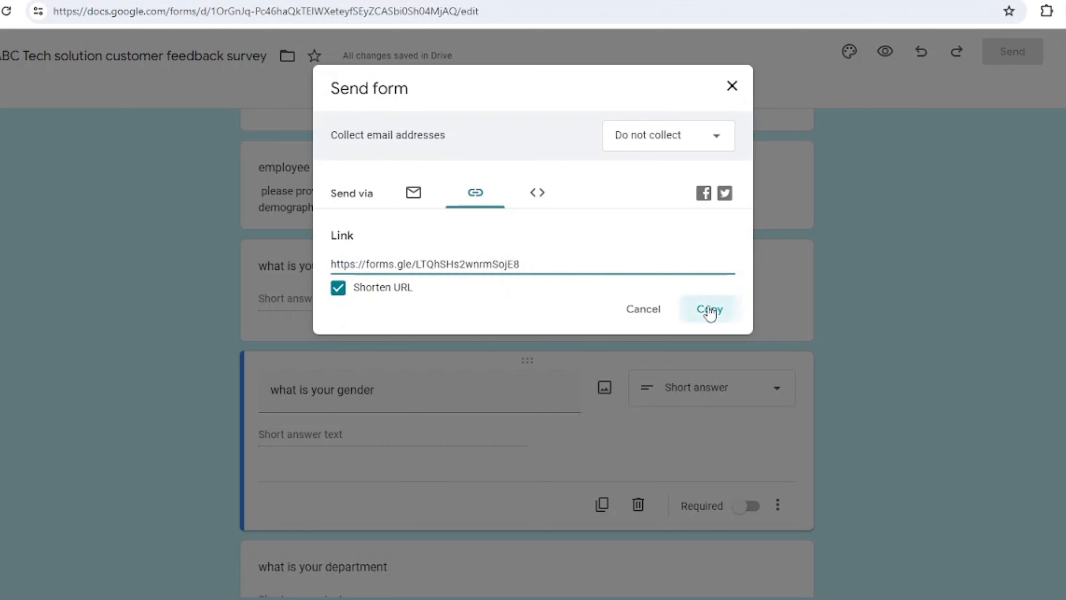
- Open the form's responses and switch accepting responses off and back on
{"action": "scroll", "coordinate": [468, 286], "scroll_direction": "down", "scroll_amount": 2}
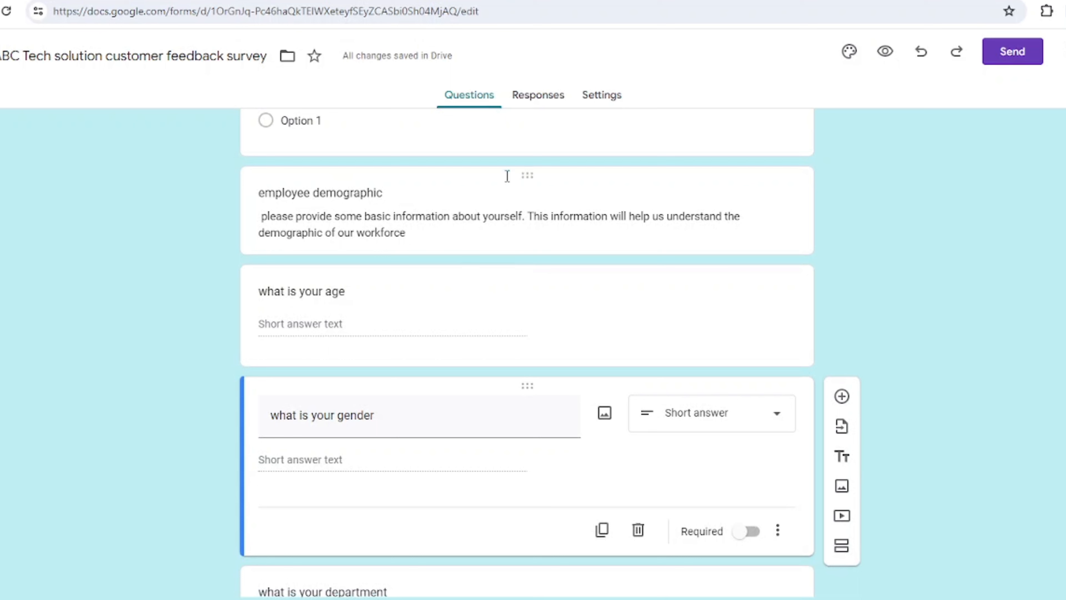
{"action": "left_click", "coordinate": [539, 99]}
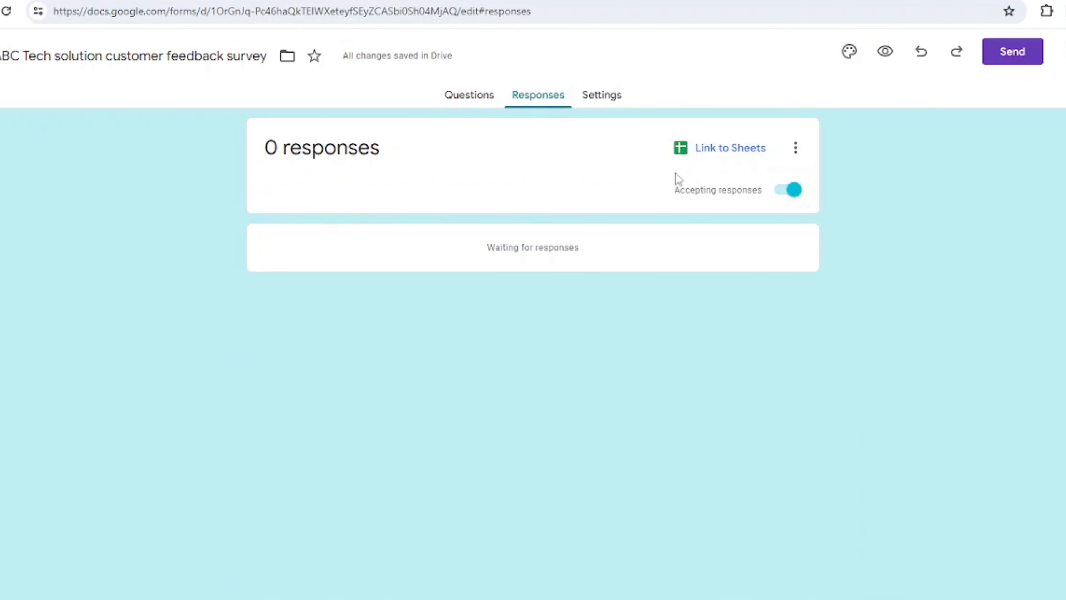
{"action": "left_click", "coordinate": [795, 191]}
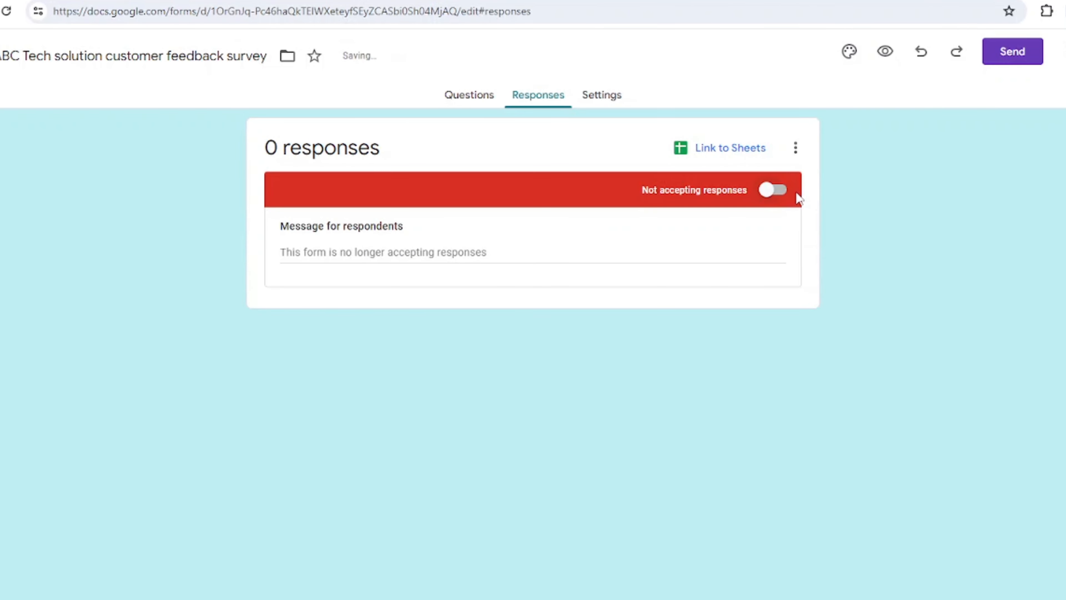
{"action": "left_click", "coordinate": [785, 196]}
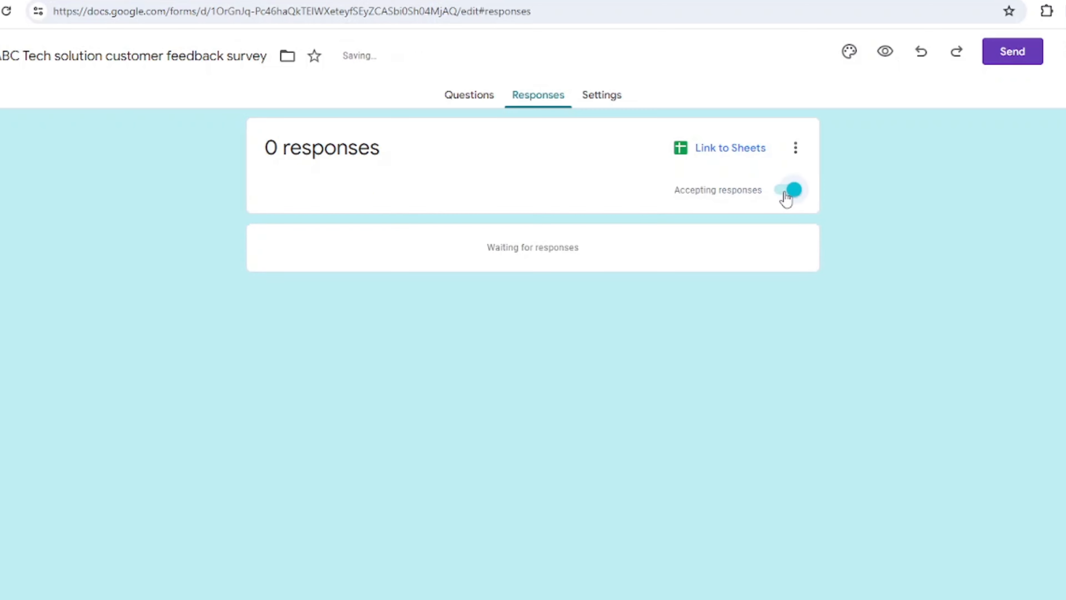